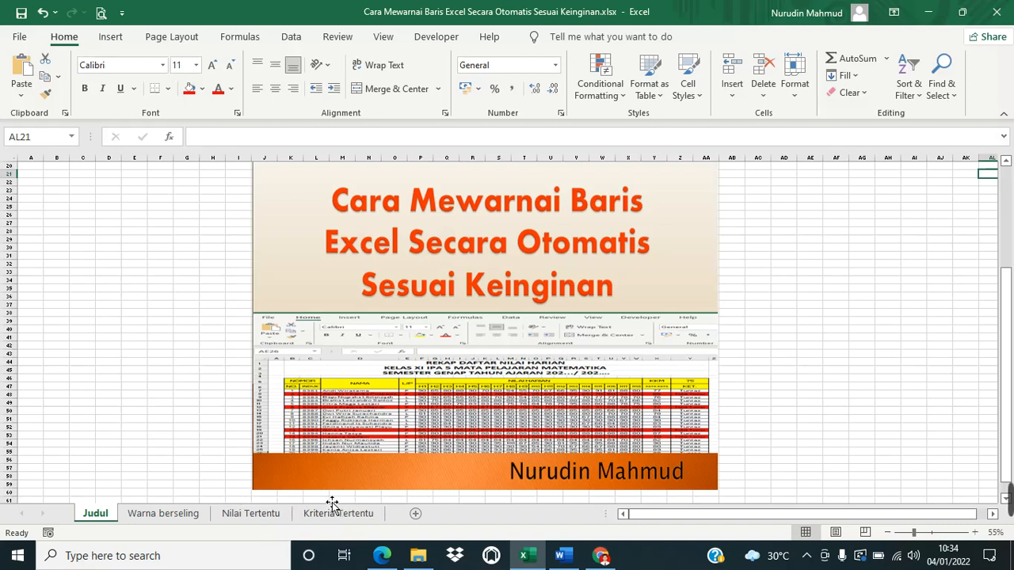
# Open the Warna berseling sheet and examine the grade table together with the written instructions beside it
pyautogui.click(173, 514)
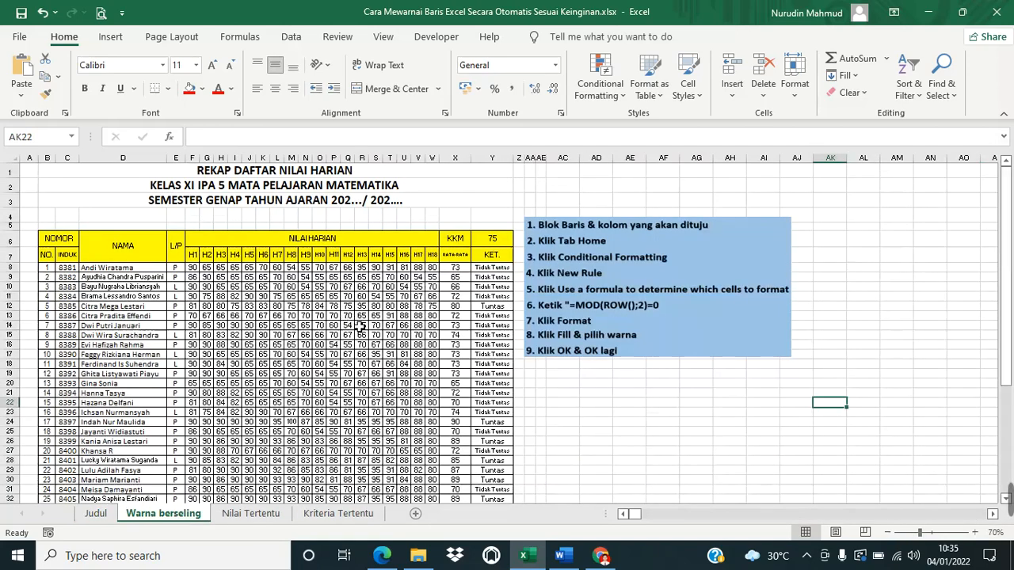
pyautogui.keyDown('ctrl'); pyautogui.scroll(1, 359, 335); pyautogui.keyUp('ctrl')
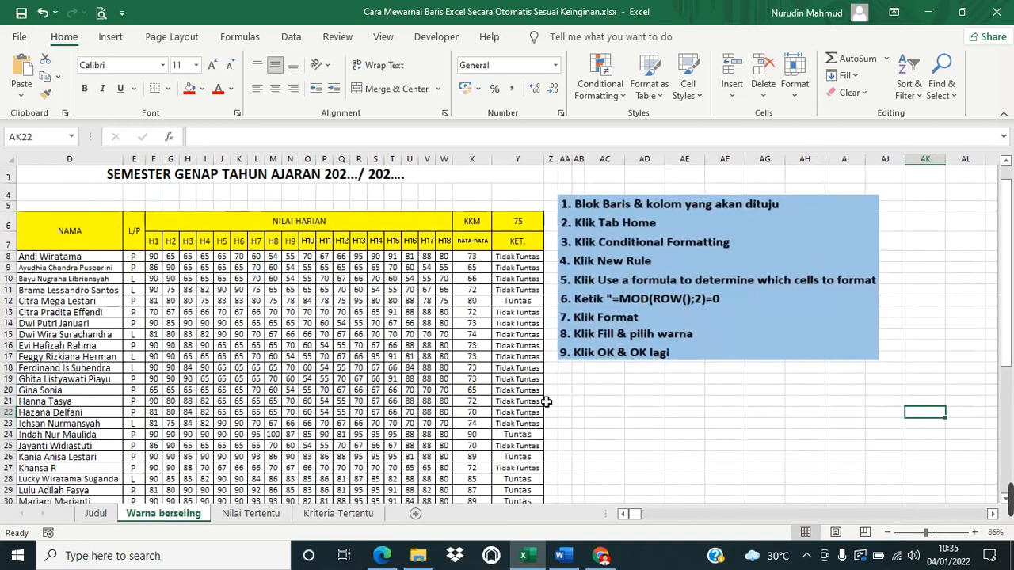
pyautogui.click(623, 514)
pyautogui.click(622, 513)
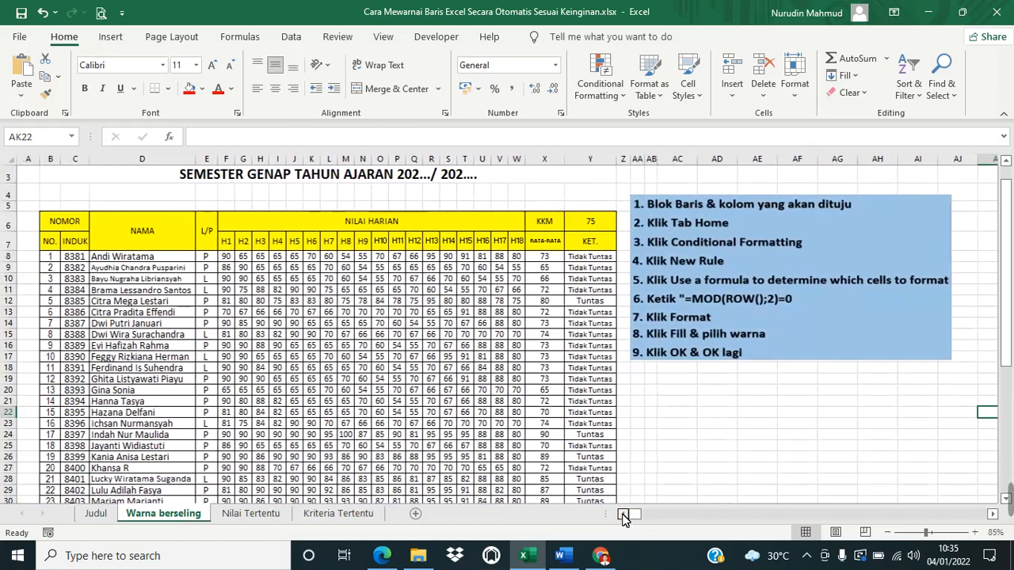
pyautogui.scroll(1, 534, 428)
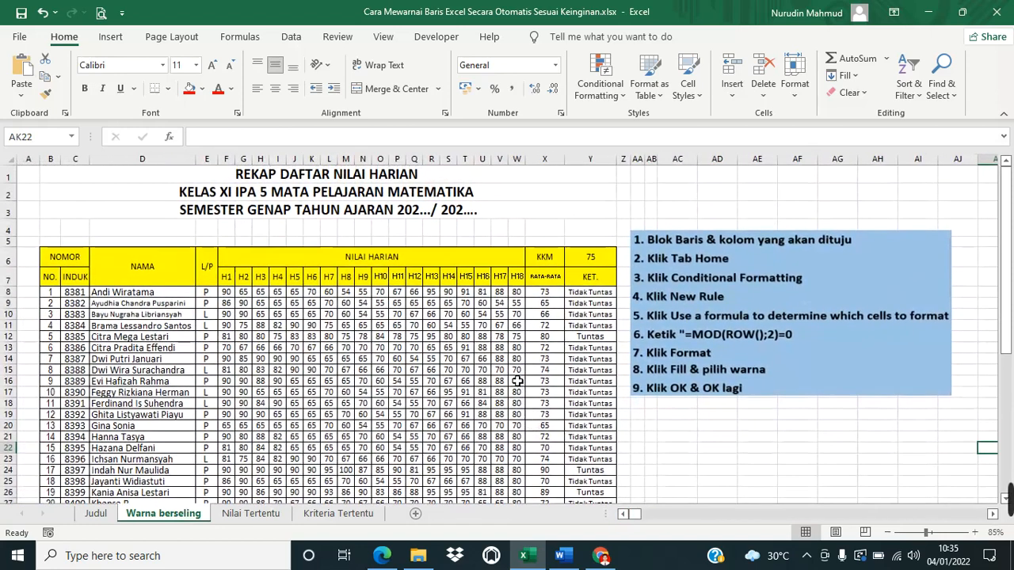
pyautogui.scroll(-4, 402, 358)
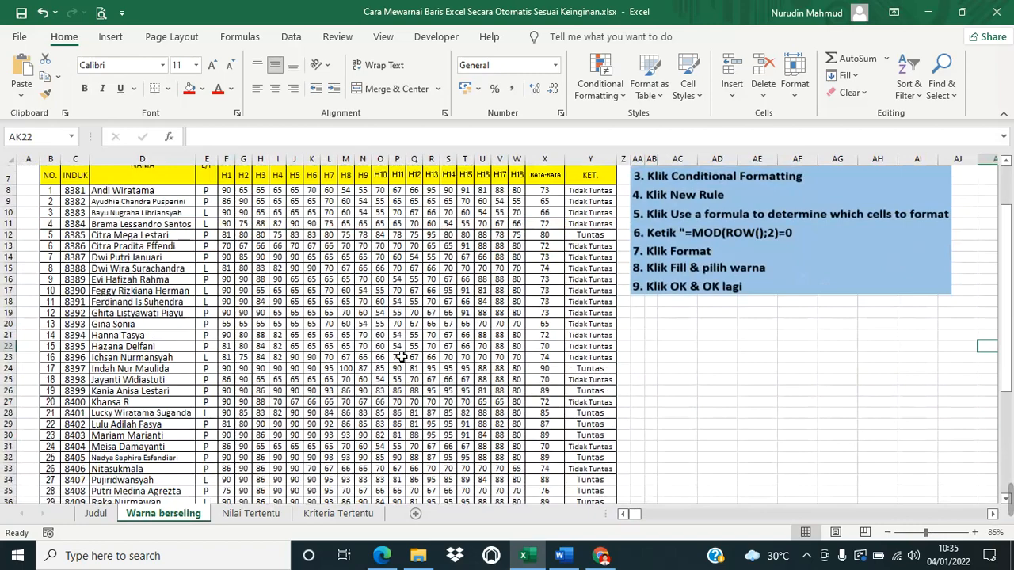
pyautogui.scroll(-3, 403, 358)
pyautogui.scroll(6, 400, 358)
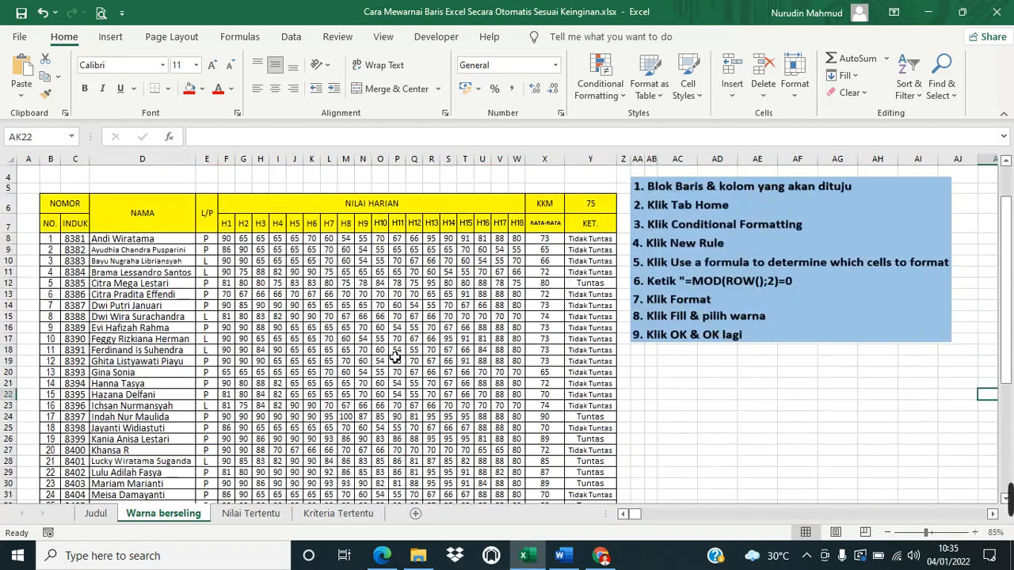
pyautogui.scroll(1, 398, 355)
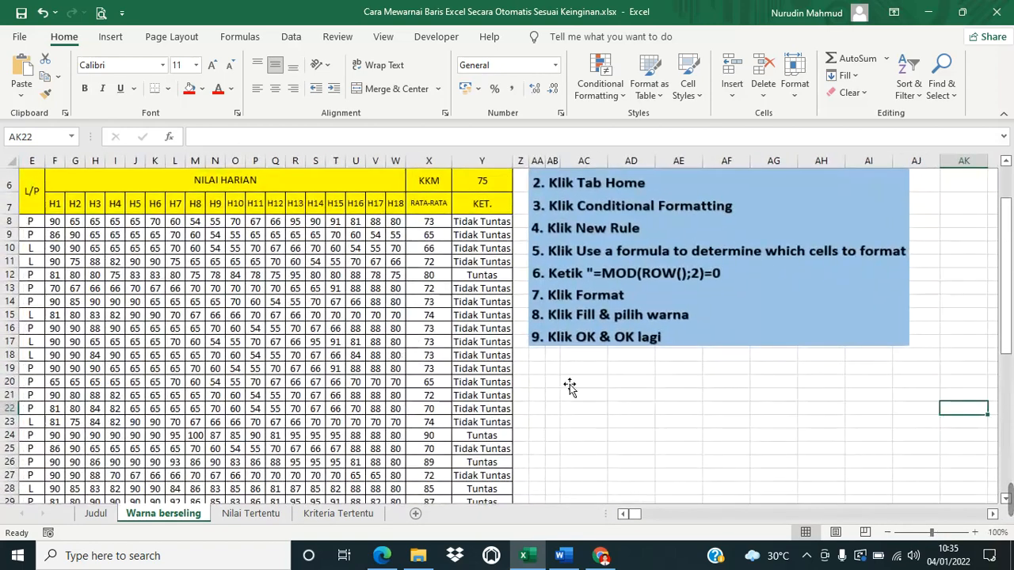
pyautogui.scroll(2, 586, 384)
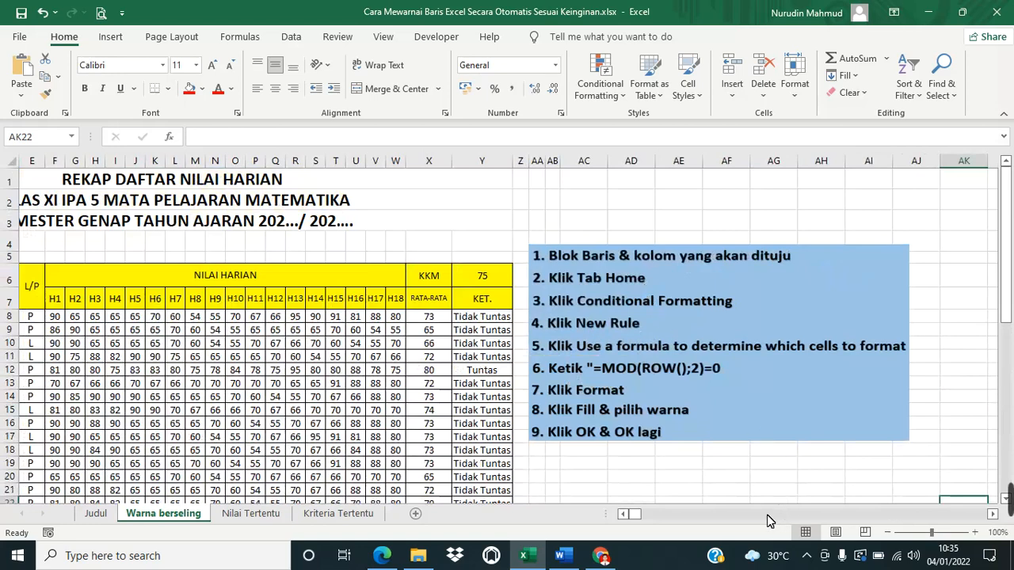
pyautogui.hscroll(-3, 626, 516)
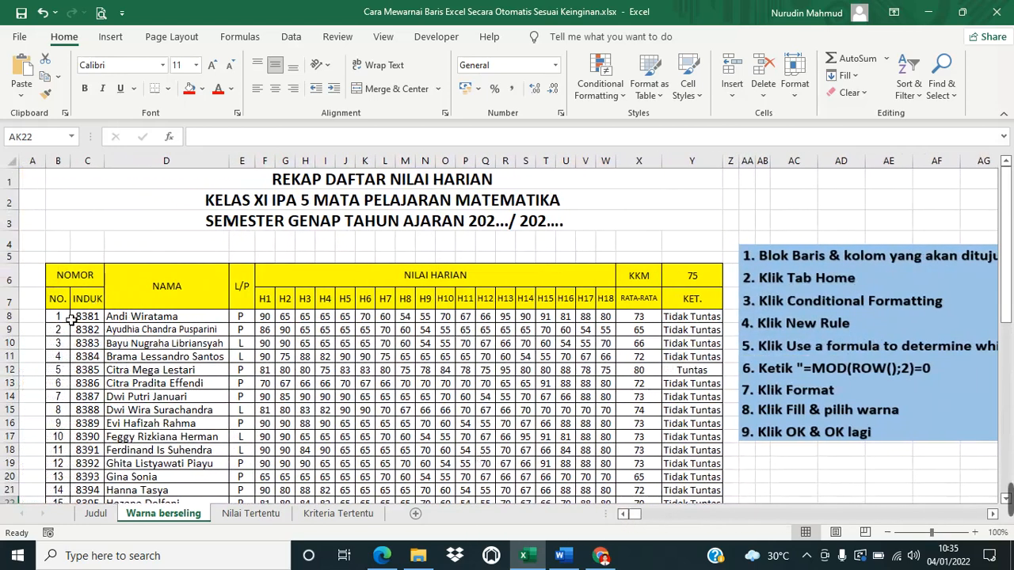
# Select all the student data rows of the grade table, range B8:Y43
pyautogui.click(61, 318)
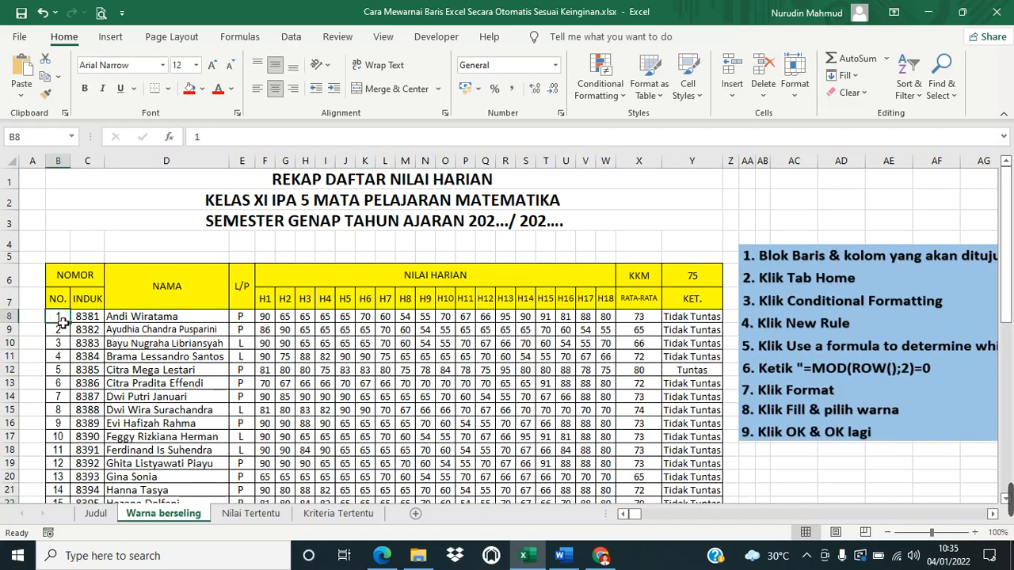
pyautogui.moveTo(61, 319); pyautogui.dragTo(691, 471)
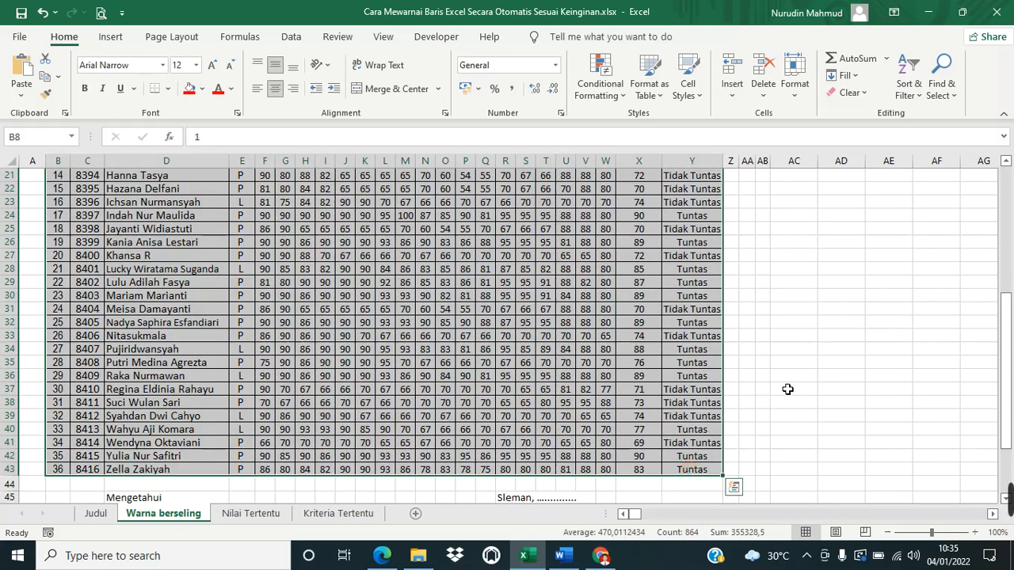
pyautogui.scroll(1, 792, 384)
pyautogui.hotkey('ctrl', 'q')
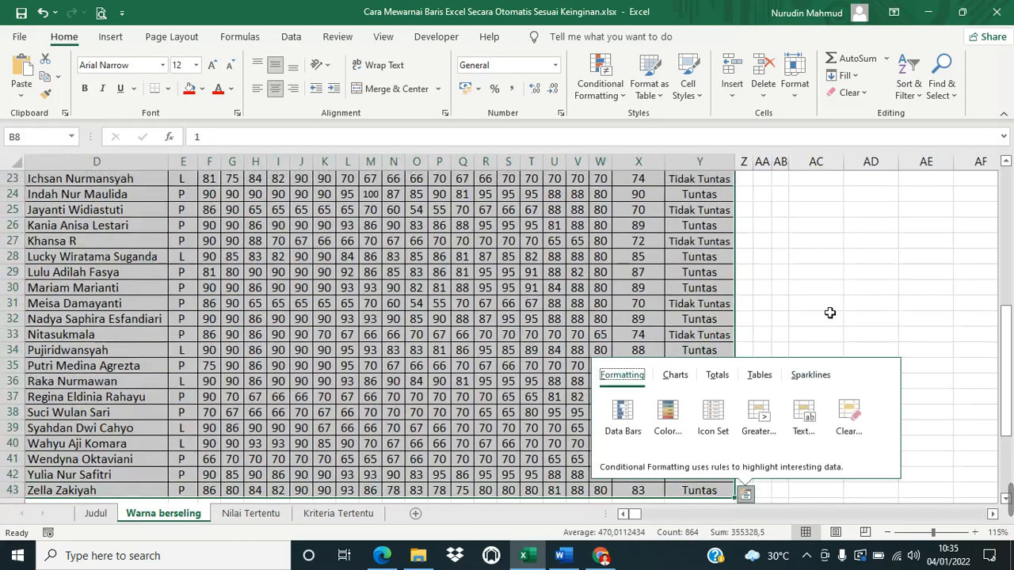
pyautogui.scroll(2, 833, 301)
pyautogui.scroll(5, 833, 301)
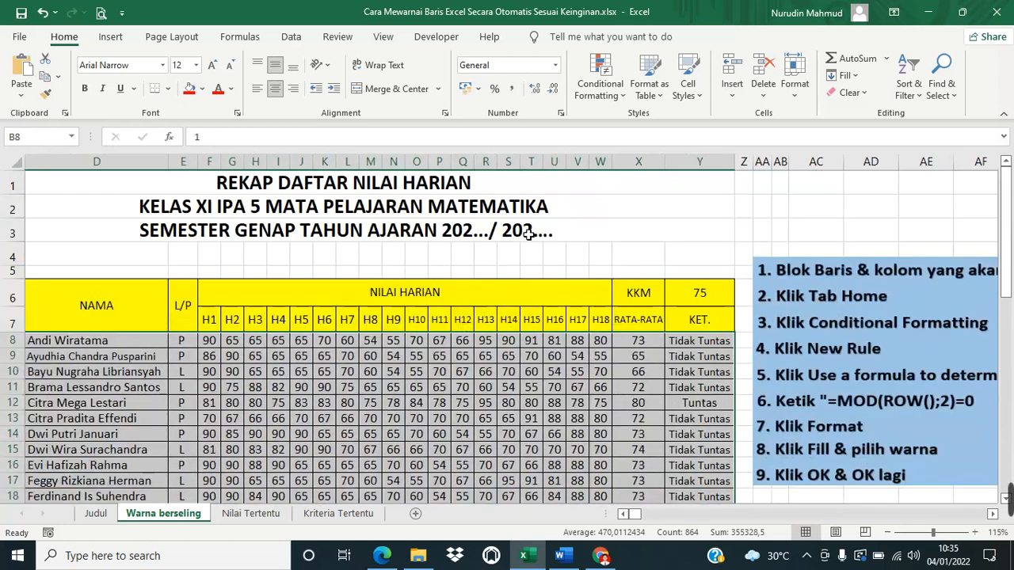
# Start a new conditional formatting rule for the selected range, using a formula to determine which cells to format
pyautogui.click(993, 515)
pyautogui.click(993, 515)
pyautogui.click(66, 38)
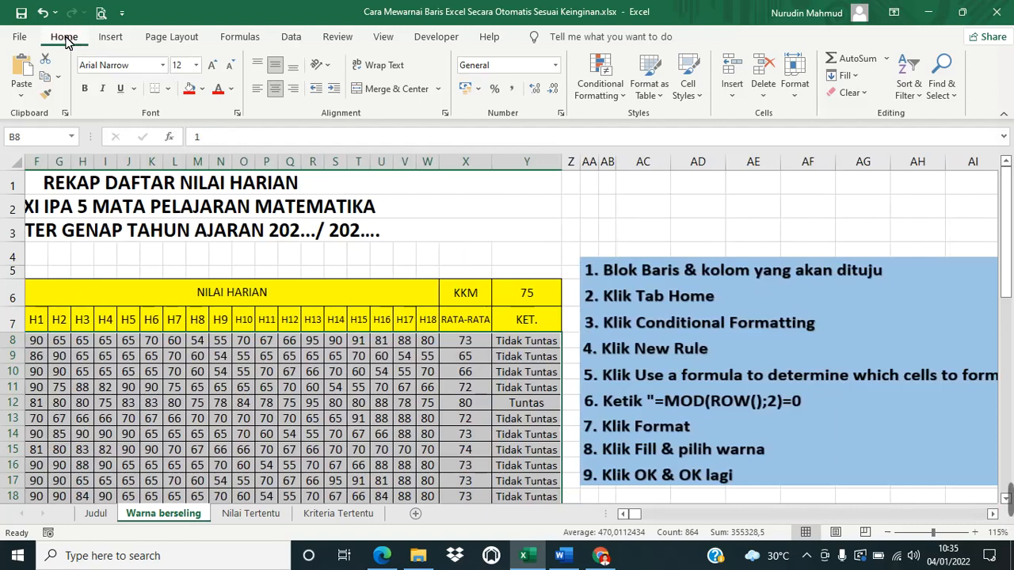
pyautogui.click(623, 95)
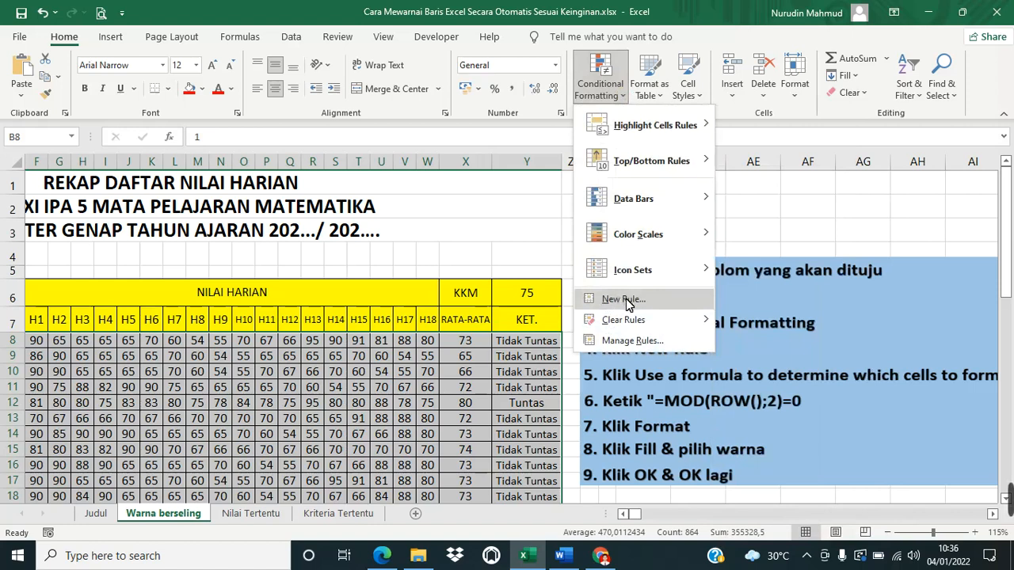
pyautogui.click(631, 301)
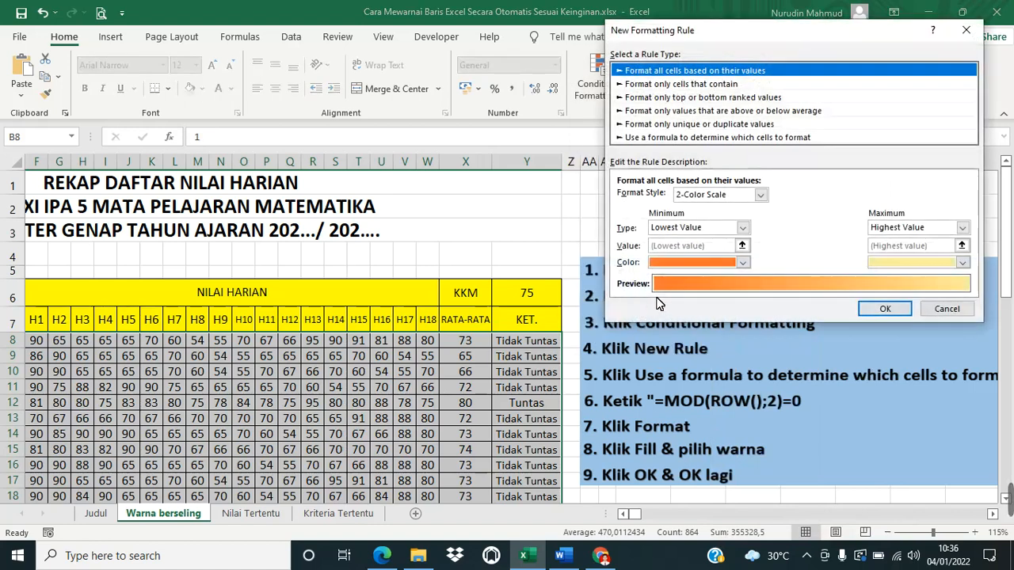
pyautogui.moveTo(737, 40); pyautogui.dragTo(228, 63)
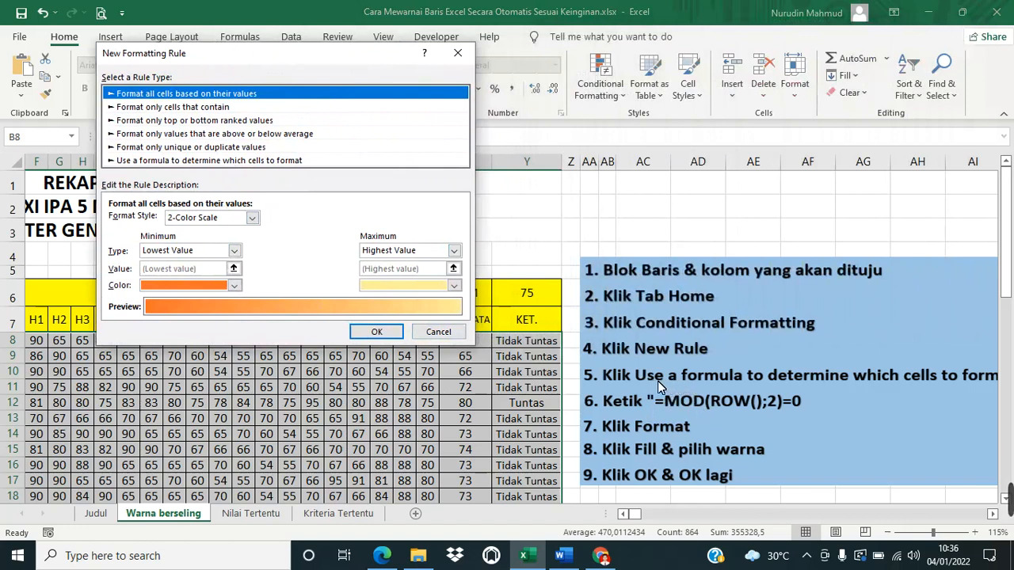
pyautogui.click(205, 162)
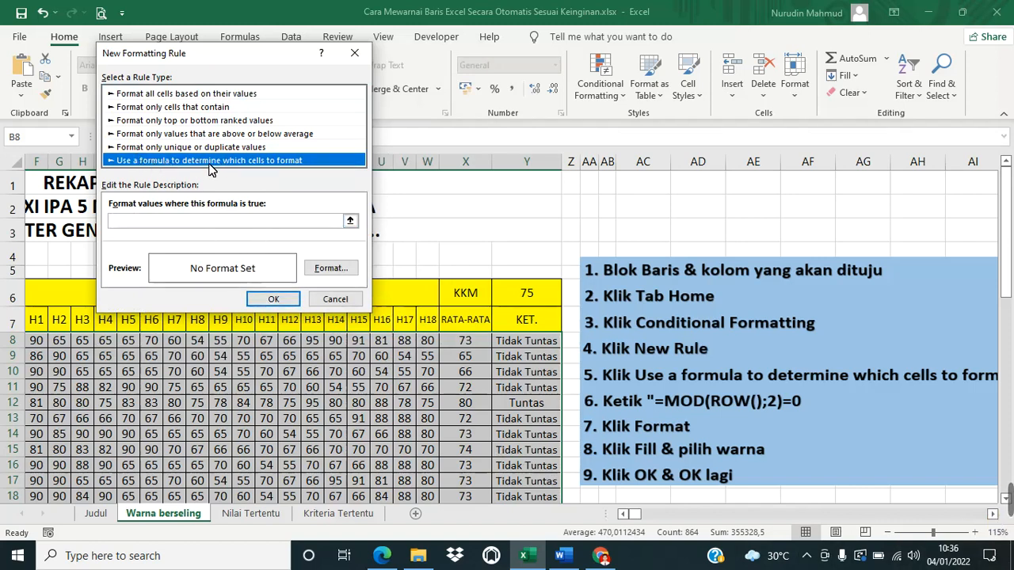
# Enter =MOD(ROW();2)=0 as the formula of the new formatting rule
pyautogui.click(246, 222)
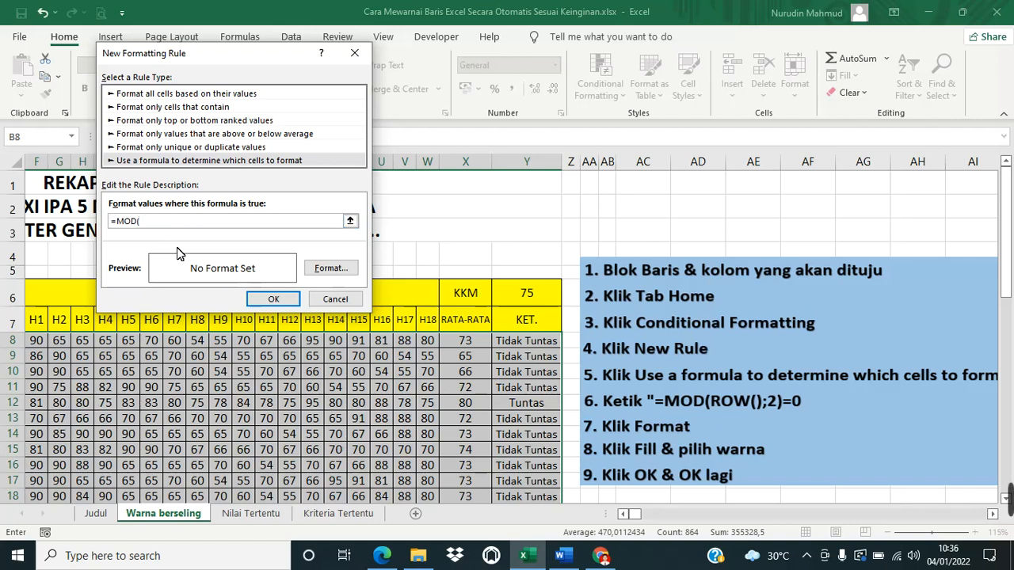
pyautogui.write('OW')
pyautogui.write('();2)=0')
pyautogui.moveTo(168, 221); pyautogui.dragTo(158, 221)
pyautogui.click(163, 222)
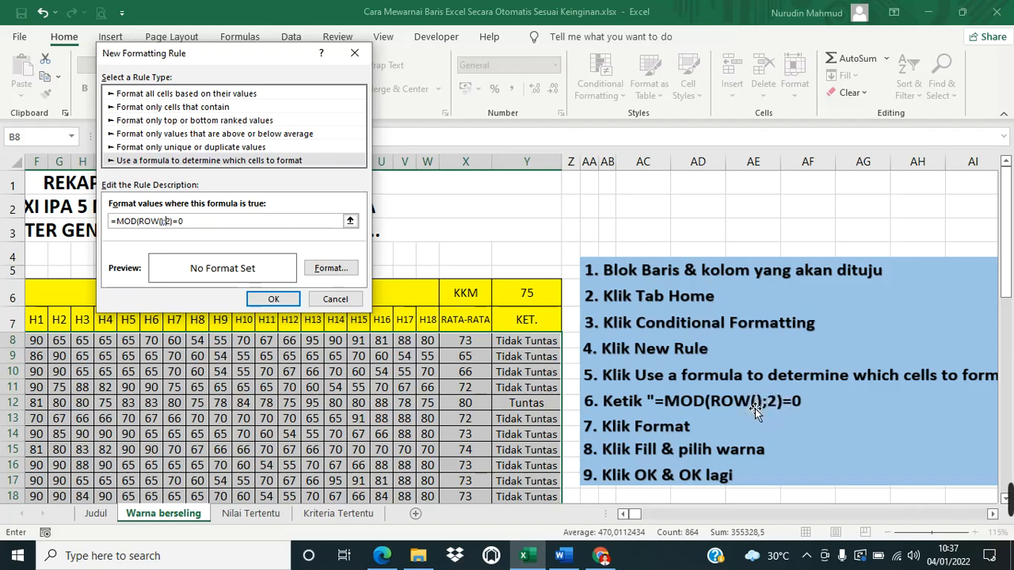
pyautogui.click(167, 221)
pyautogui.doubleClick(168, 221)
pyautogui.click(165, 222)
# Give the rule a plain grey background fill and apply it to the selected rows
pyautogui.click(339, 271)
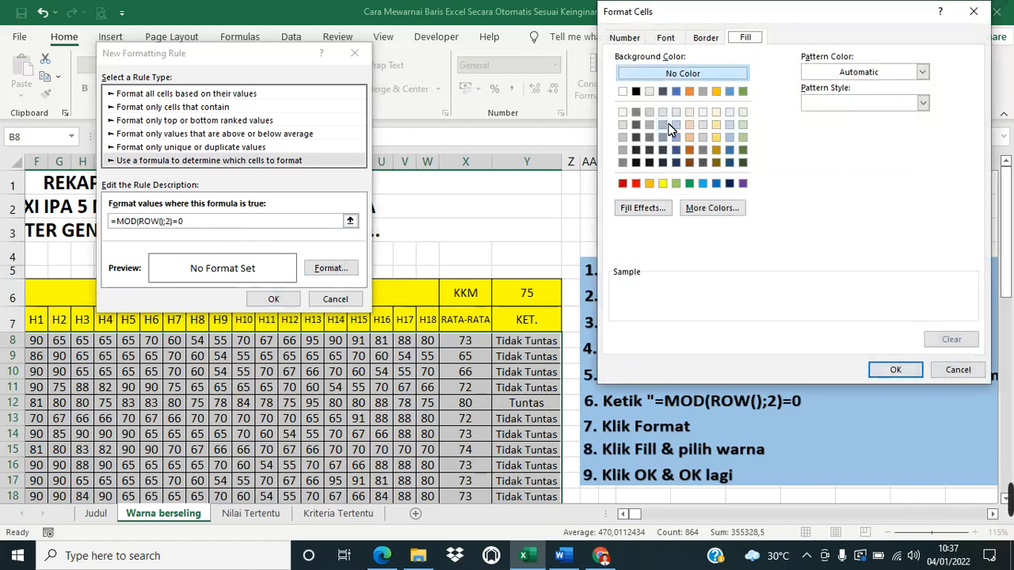
pyautogui.moveTo(673, 12); pyautogui.dragTo(154, 12)
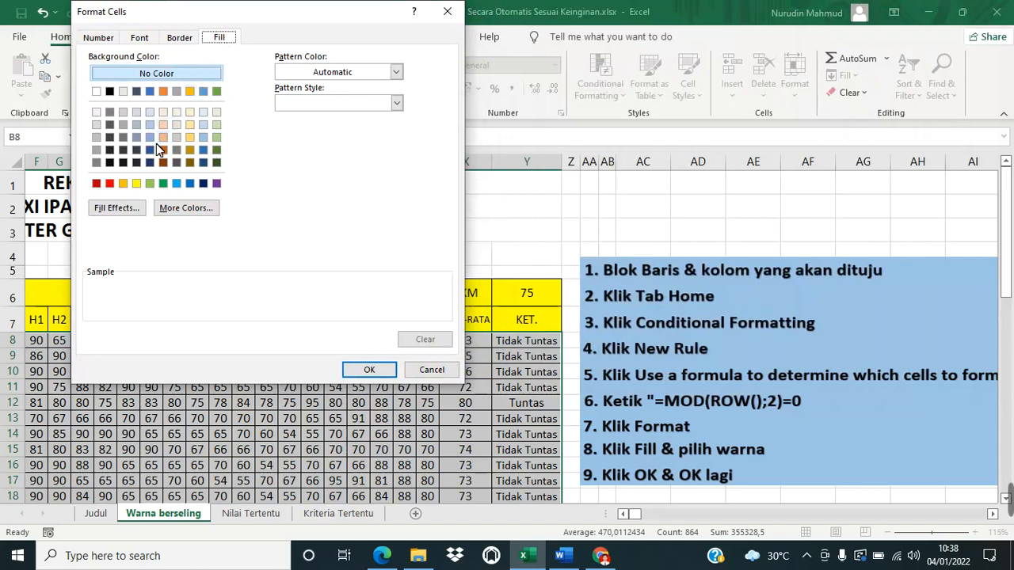
pyautogui.click(96, 137)
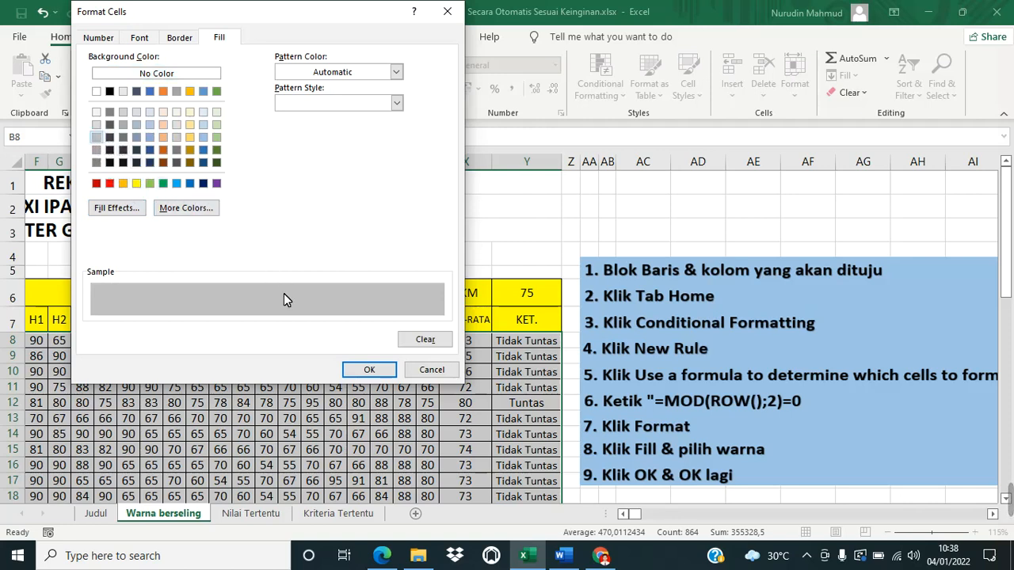
pyautogui.click(369, 370)
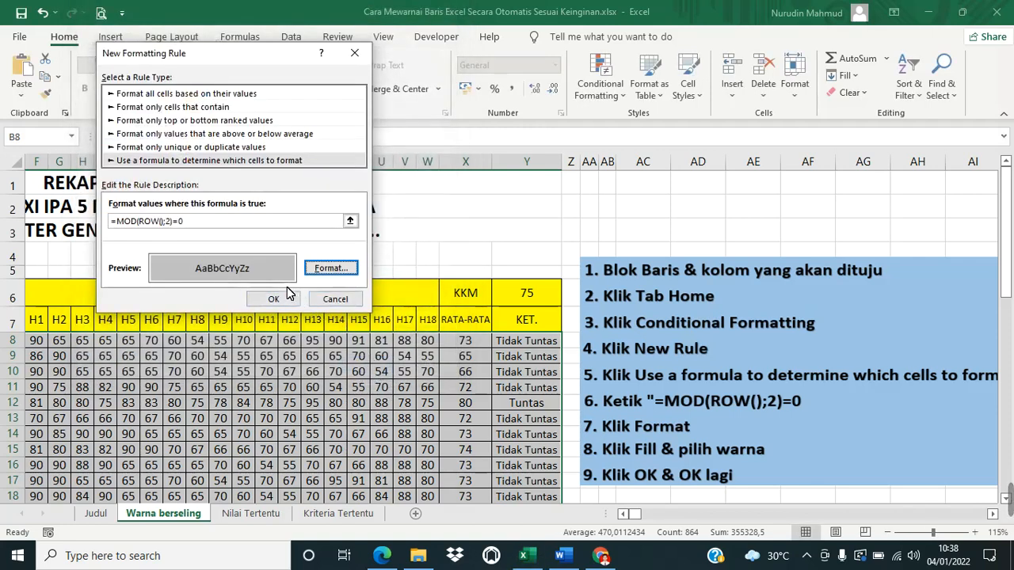
pyautogui.click(269, 300)
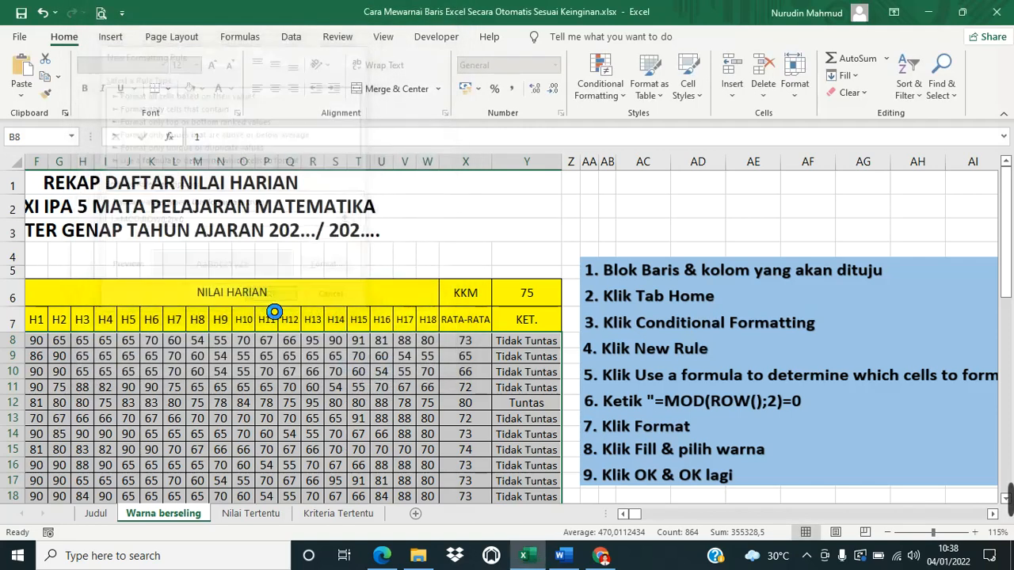
# Examine the alternating row shading across the whole grade table, from the first student to the last
pyautogui.click(623, 515)
pyautogui.click(624, 515)
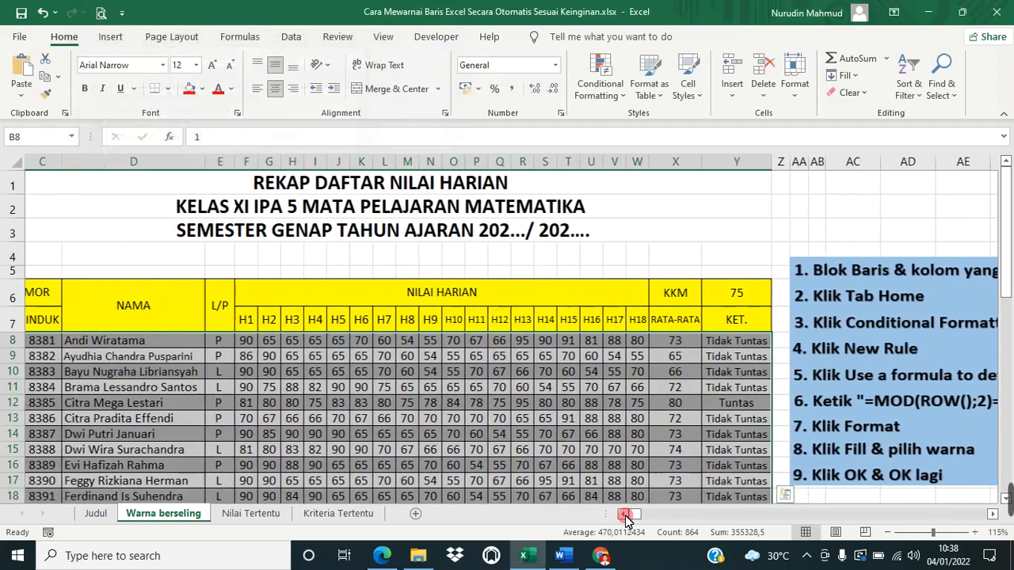
pyautogui.click(445, 355)
pyautogui.scroll(-2, 400, 387)
pyautogui.scroll(1, 380, 386)
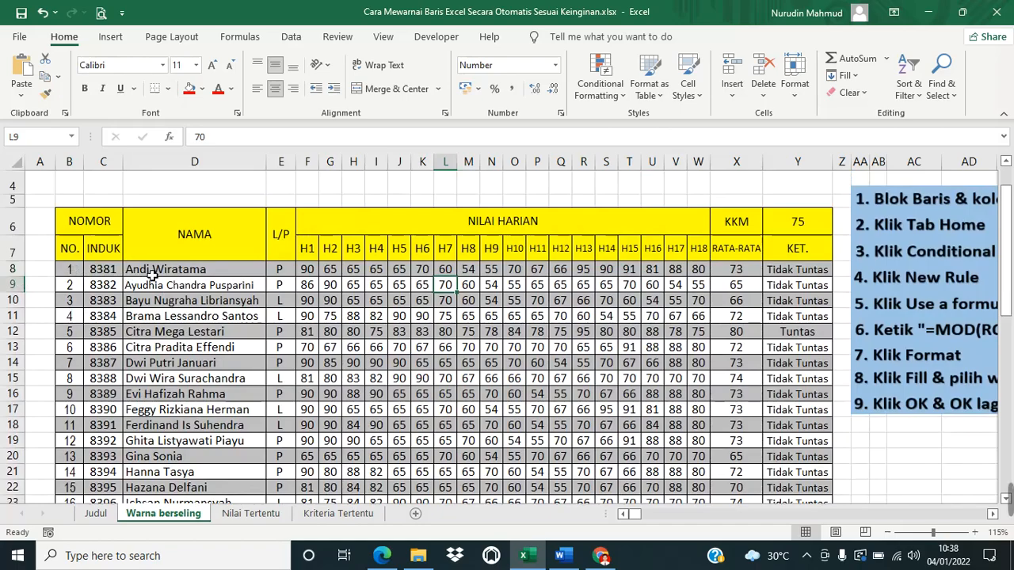
pyautogui.scroll(-5, 179, 287)
pyautogui.scroll(-3, 179, 289)
pyautogui.scroll(9, 177, 291)
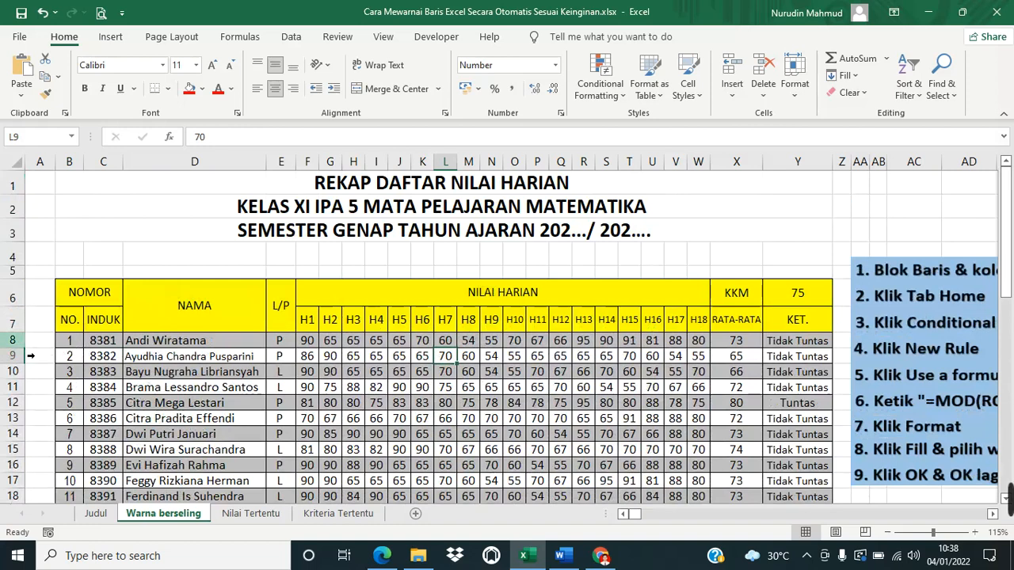
# Delete the empty row 4 between the title lines and the table header
pyautogui.click(16, 340)
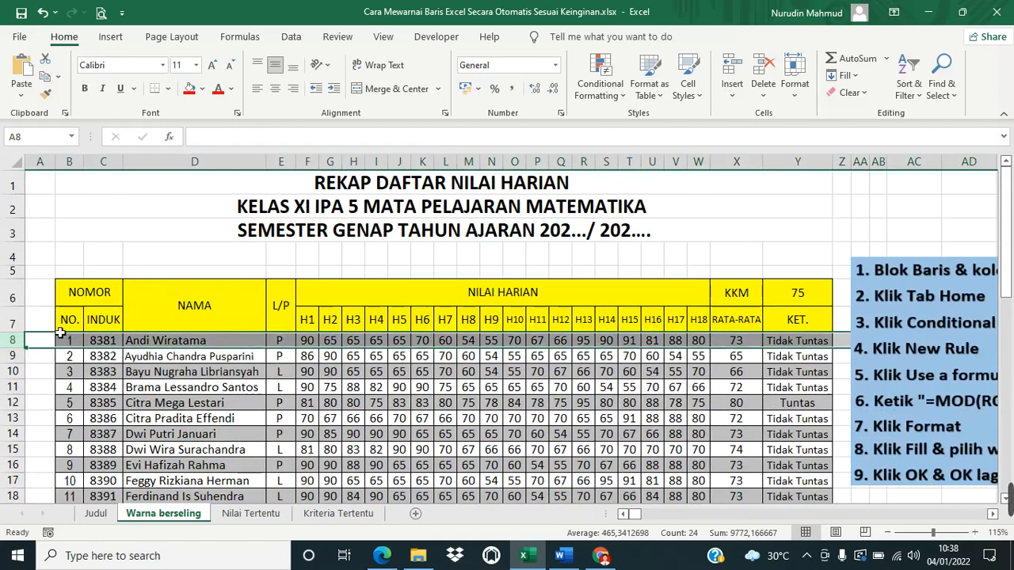
pyautogui.click(20, 264)
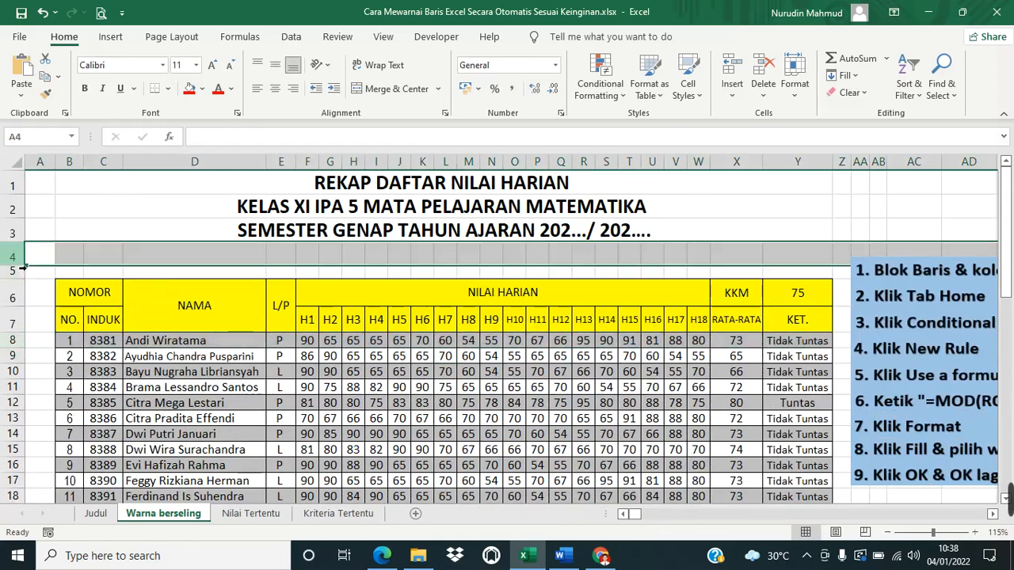
pyautogui.rightClick(21, 266)
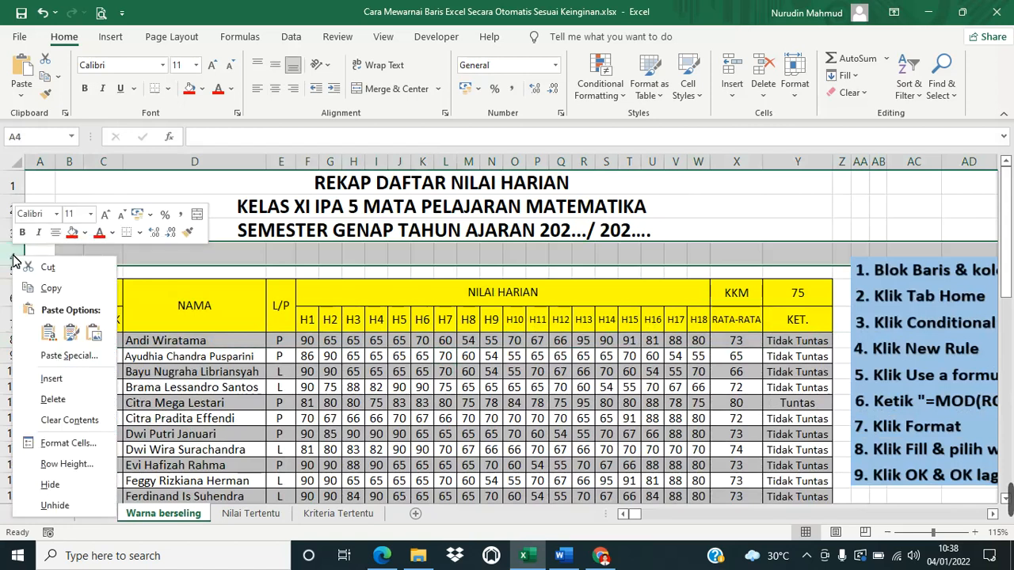
pyautogui.click(47, 397)
pyautogui.click(166, 364)
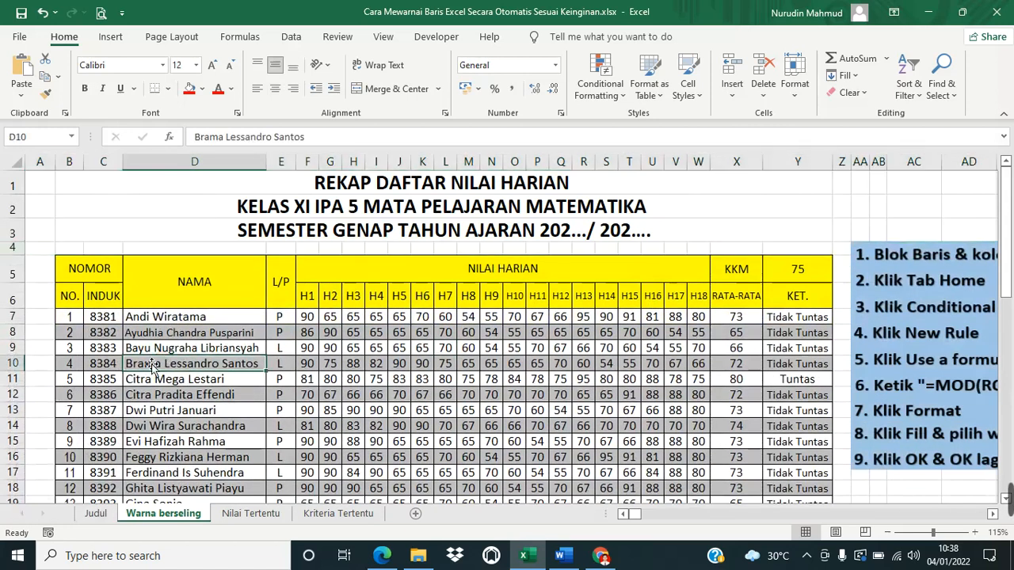
# Select rows 8 and 10 in turn to check which row numbers carry the grey shading
pyautogui.click(22, 338)
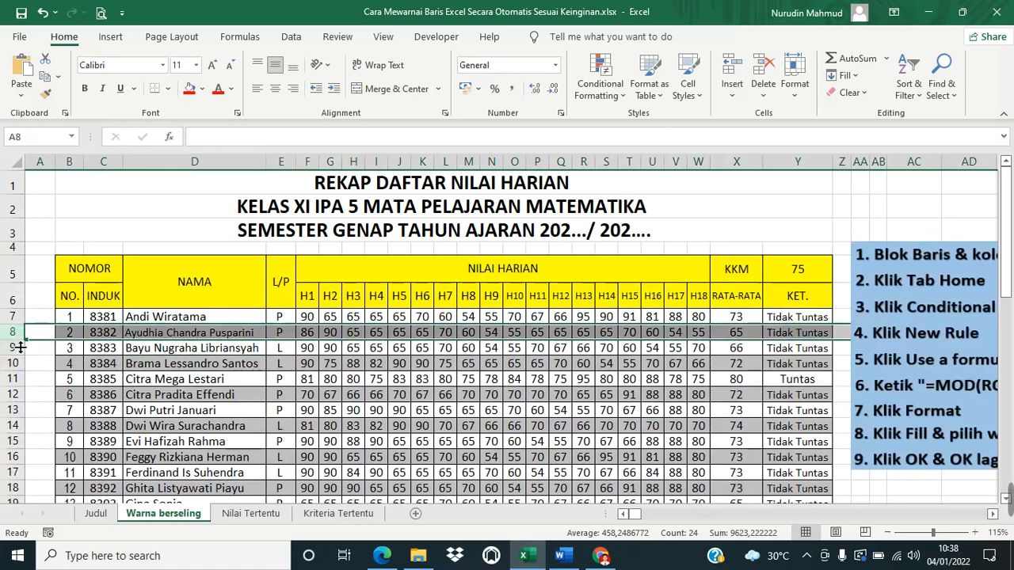
pyautogui.keyDown('ctrl'); pyautogui.scroll(1, 93, 393); pyautogui.keyUp('ctrl')
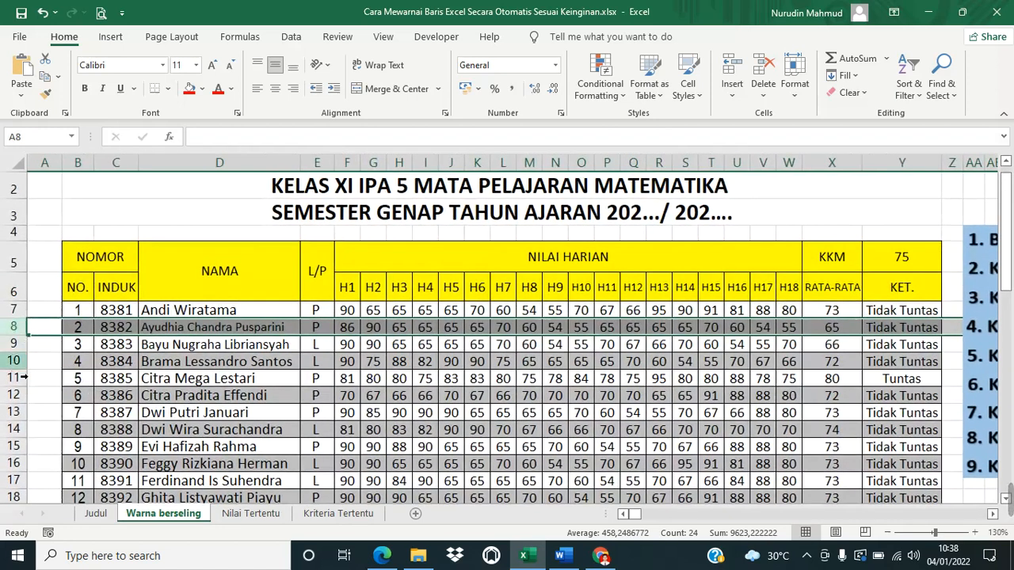
pyautogui.click(14, 361)
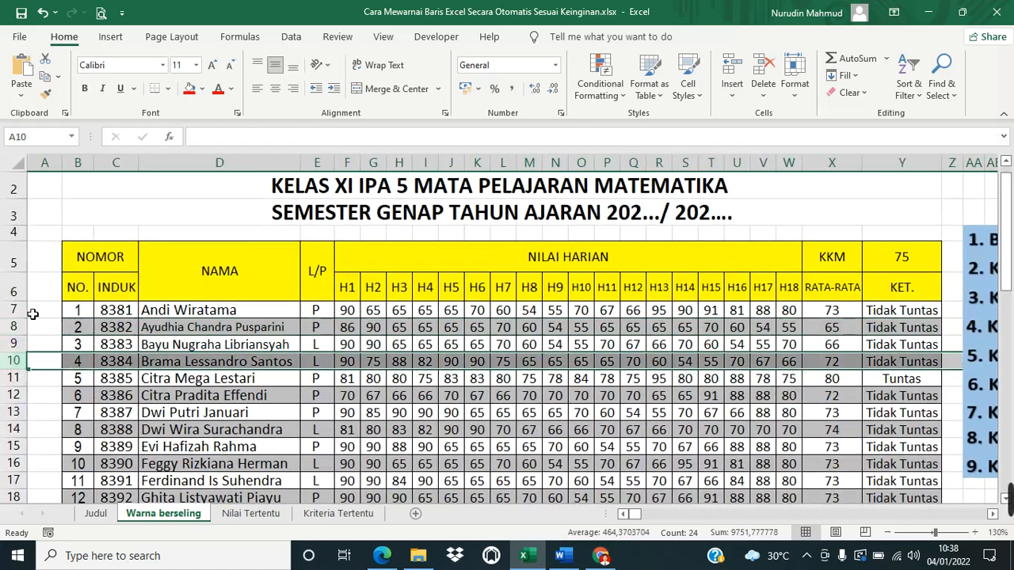
# Insert an empty row at row 4, between the title lines and the table header
pyautogui.click(76, 315)
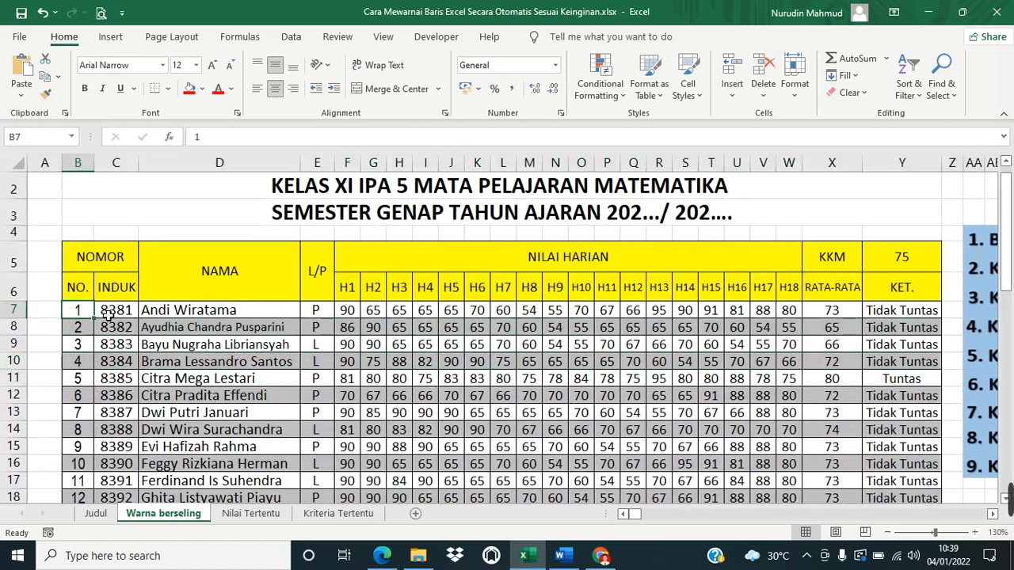
pyautogui.click(24, 244)
pyautogui.rightClick(13, 236)
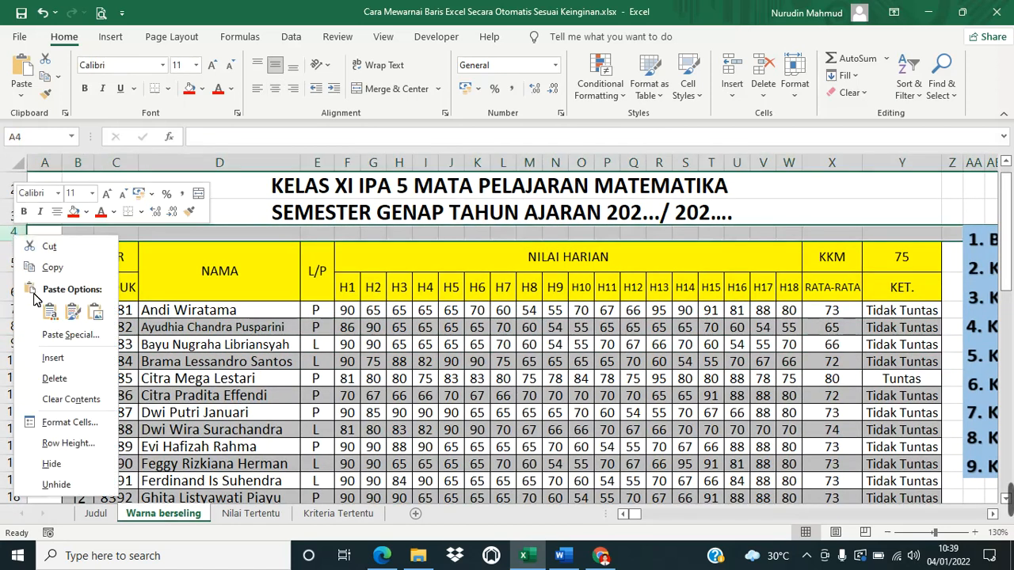
pyautogui.click(51, 358)
pyautogui.click(163, 391)
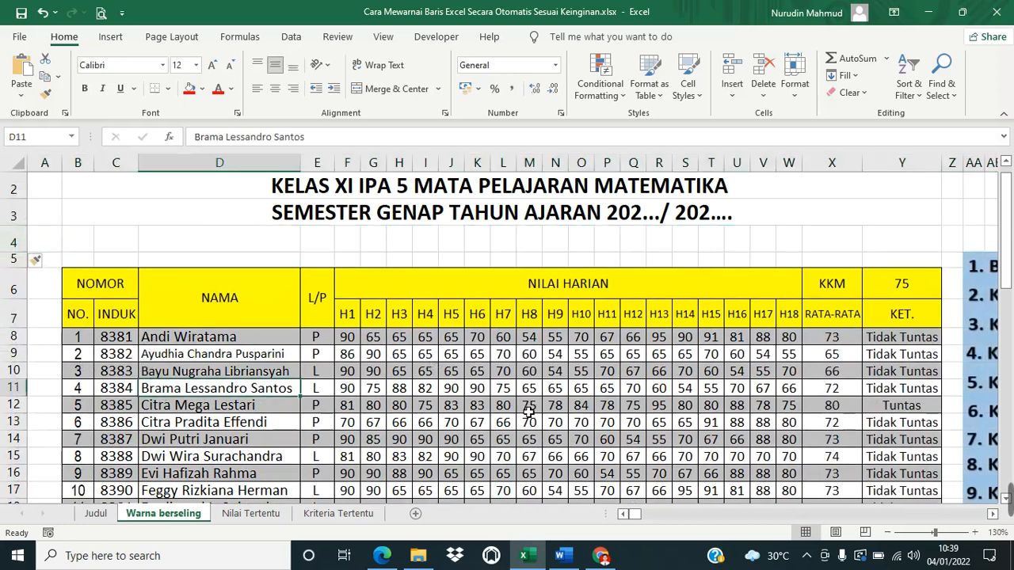
# Clear the conditional formatting rules from all student rows, B8:Y43
pyautogui.scroll(-1, 529, 413)
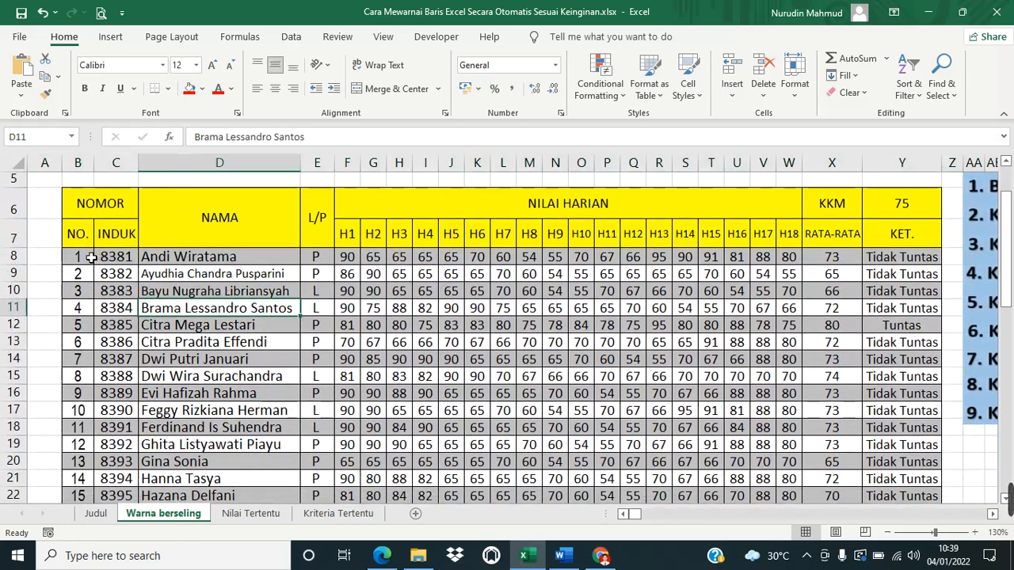
pyautogui.moveTo(76, 257); pyautogui.dragTo(928, 480)
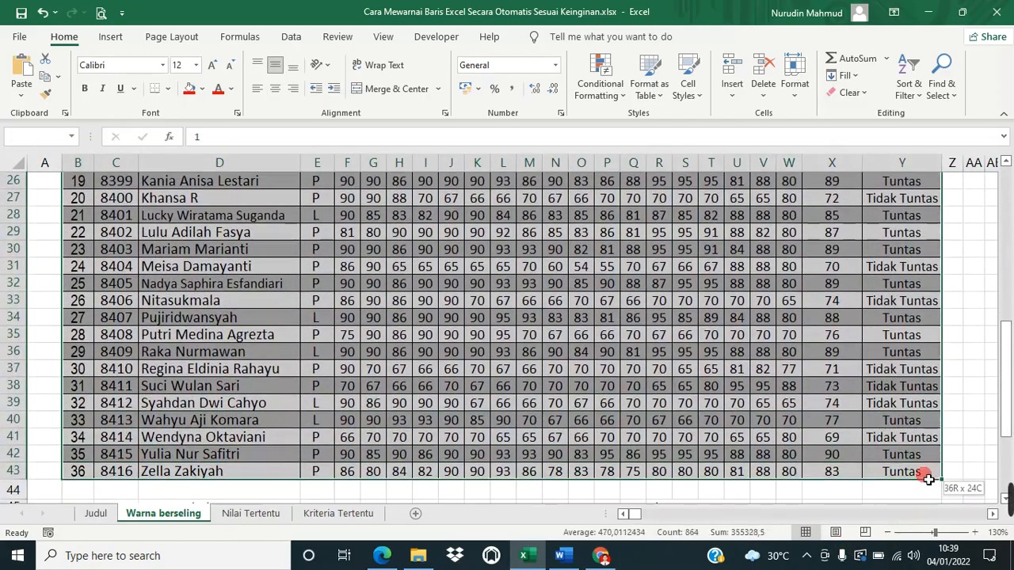
pyautogui.scroll(5, 910, 467)
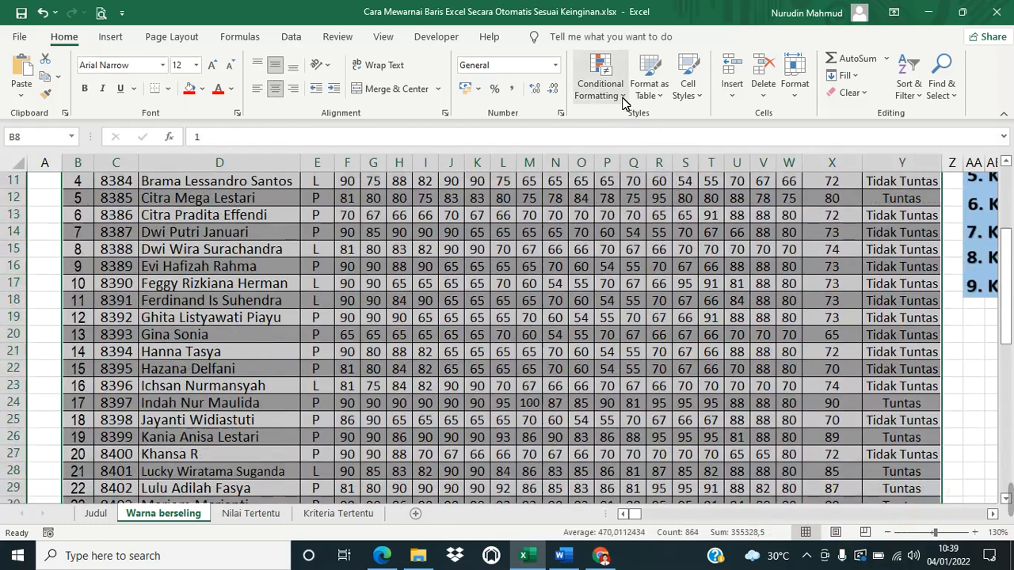
pyautogui.scroll(3, 470, 252)
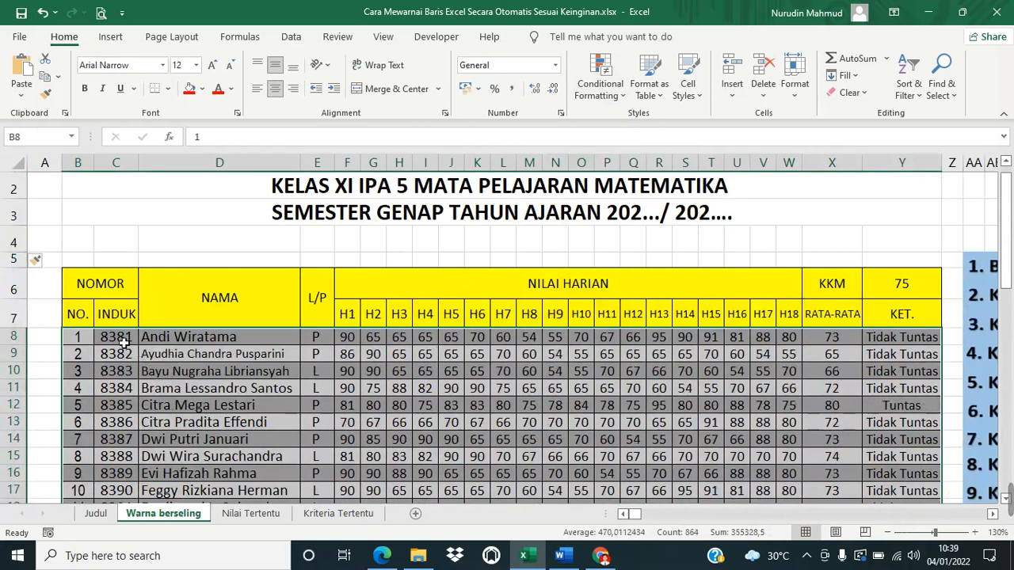
pyautogui.click(624, 100)
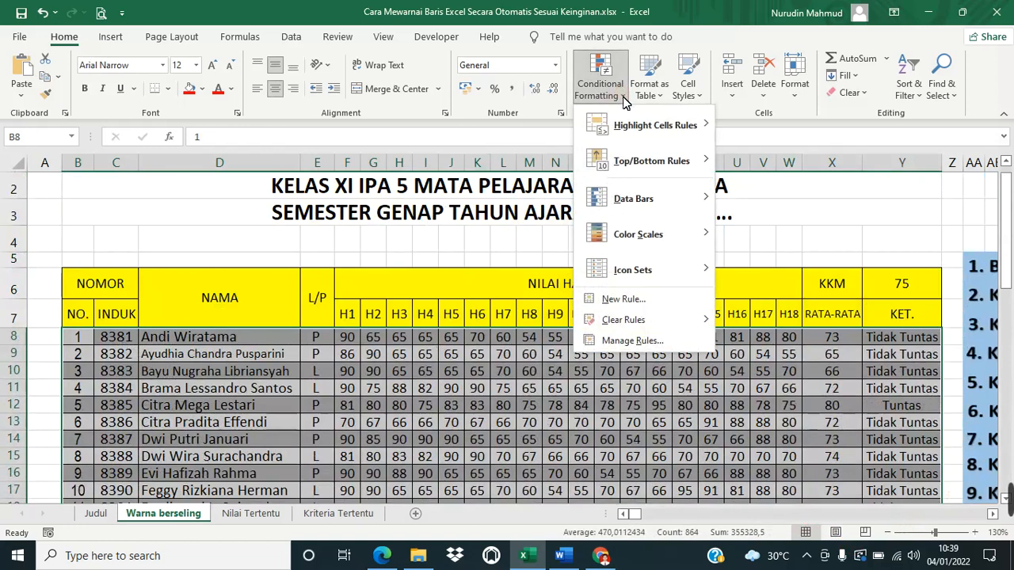
pyautogui.moveTo(623, 320)
pyautogui.click(791, 323)
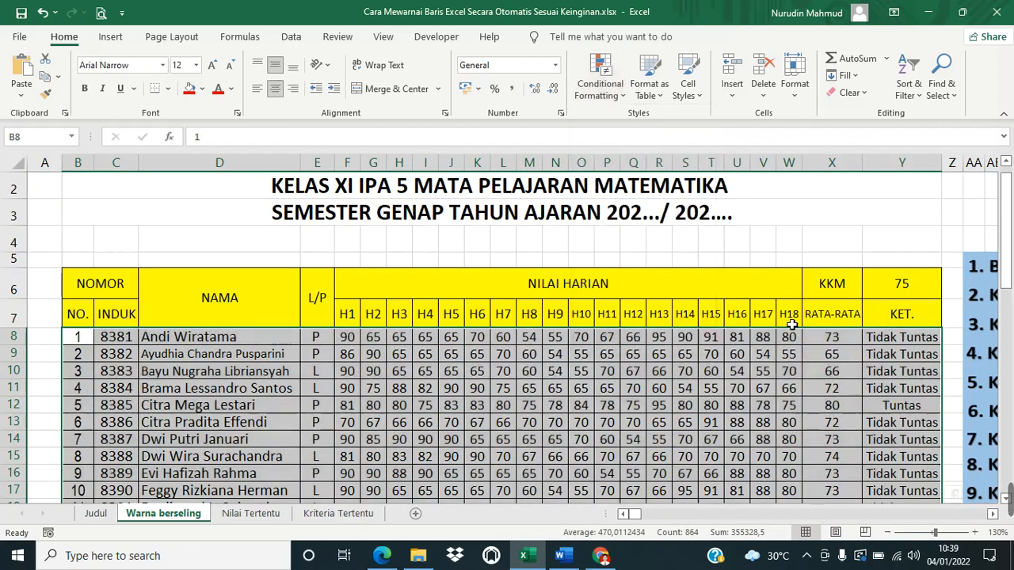
pyautogui.click(580, 394)
# Create a formula-based conditional formatting rule for all student rows, B8:Y43, with the formula =MOD(ROW();3)=0
pyautogui.moveTo(80, 339); pyautogui.dragTo(871, 473)
pyautogui.scroll(6, 803, 422)
pyautogui.scroll(3, 804, 423)
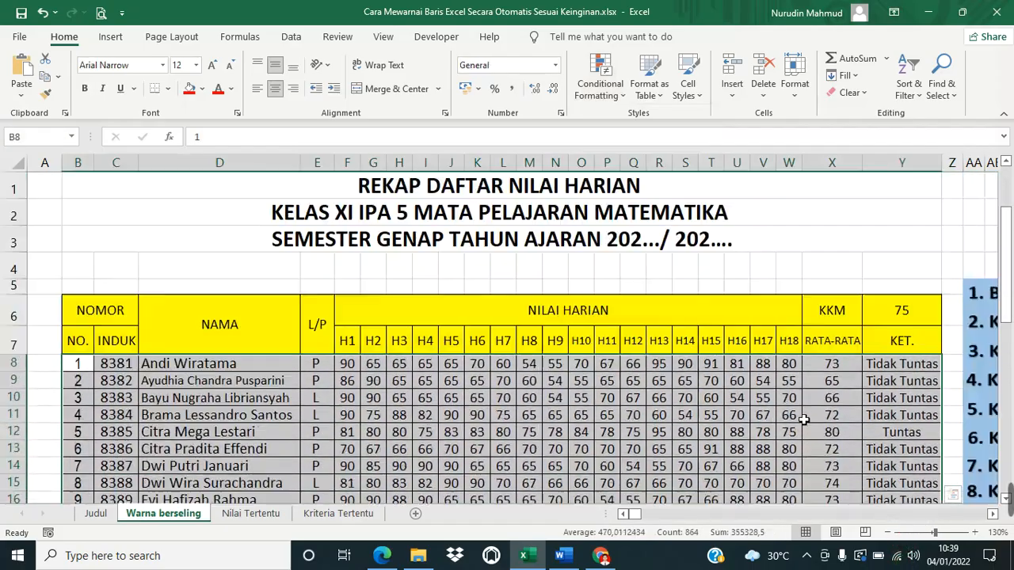
pyautogui.click(620, 99)
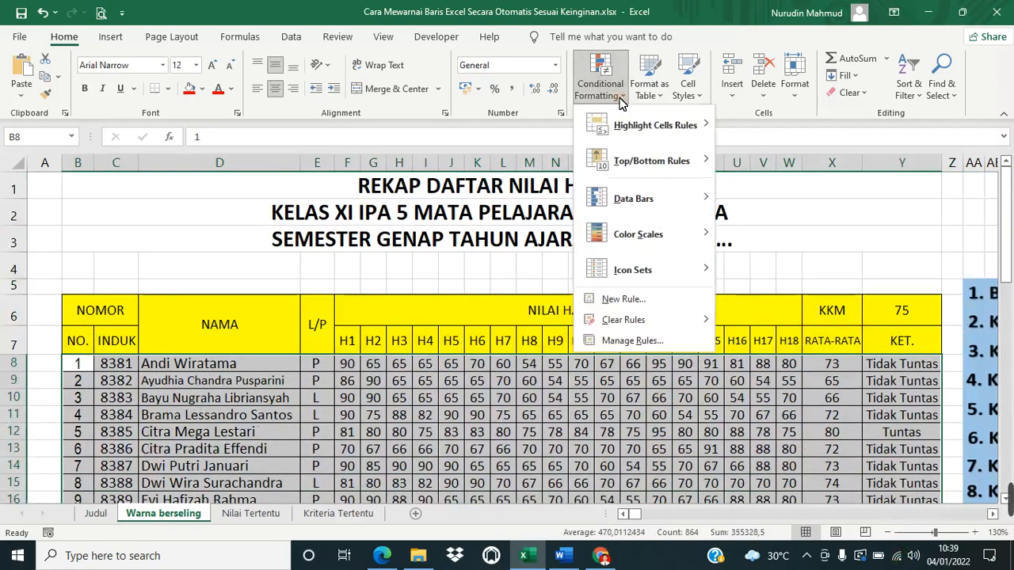
pyautogui.click(637, 300)
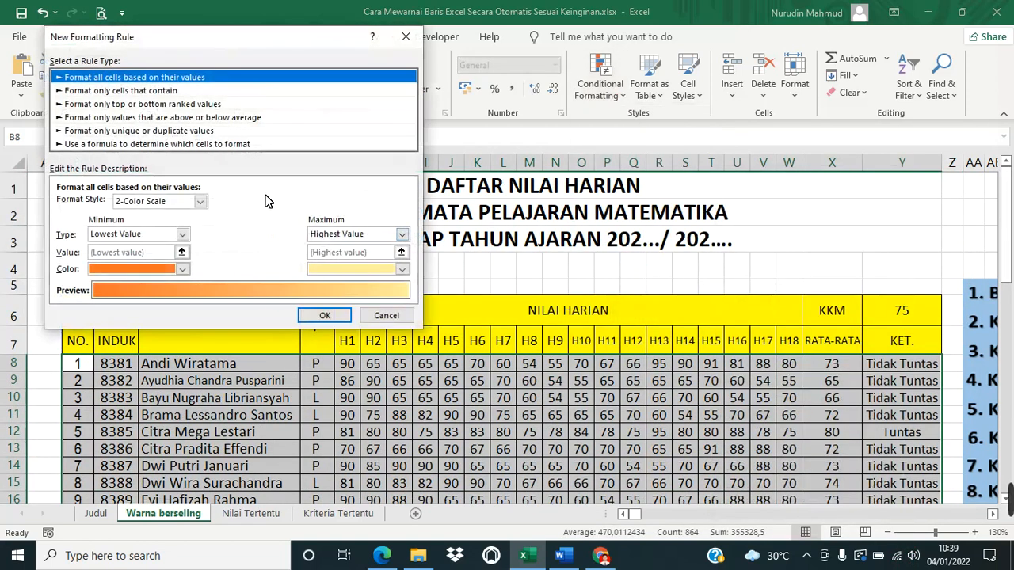
pyautogui.click(202, 144)
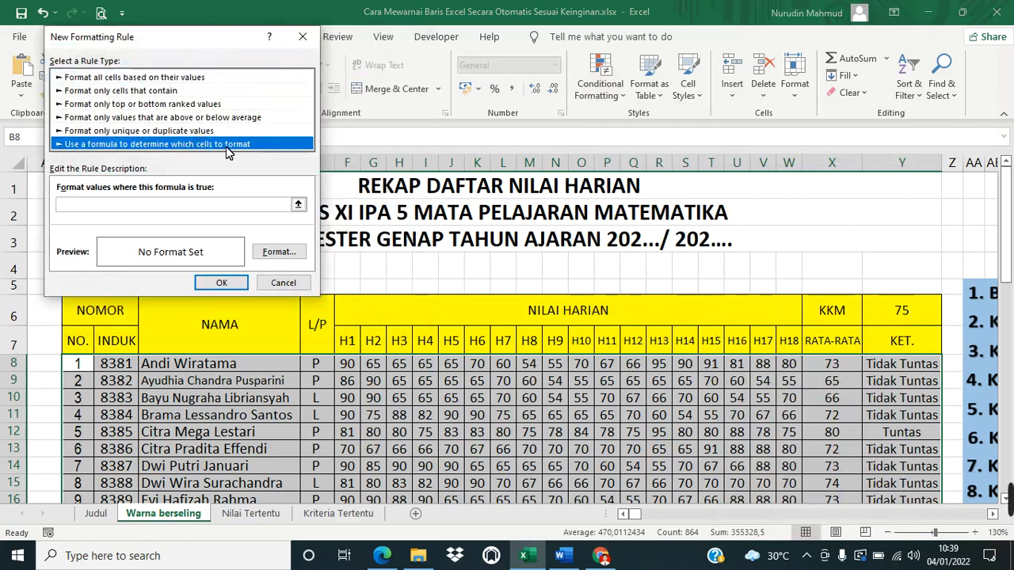
pyautogui.click(205, 206)
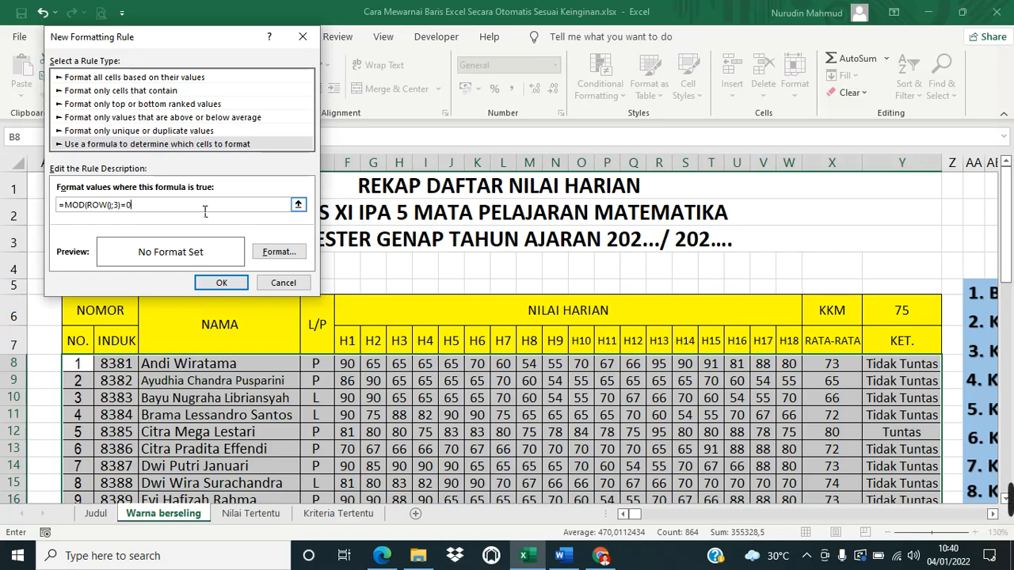
# Give the rule a light blue background fill and apply it to the selected student rows
pyautogui.click(279, 251)
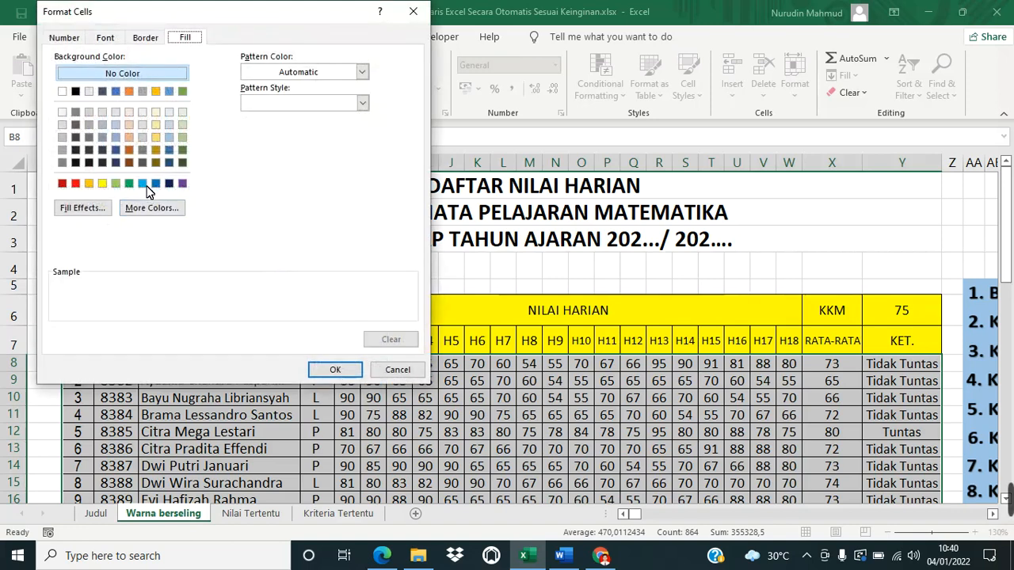
pyautogui.click(143, 183)
pyautogui.click(332, 371)
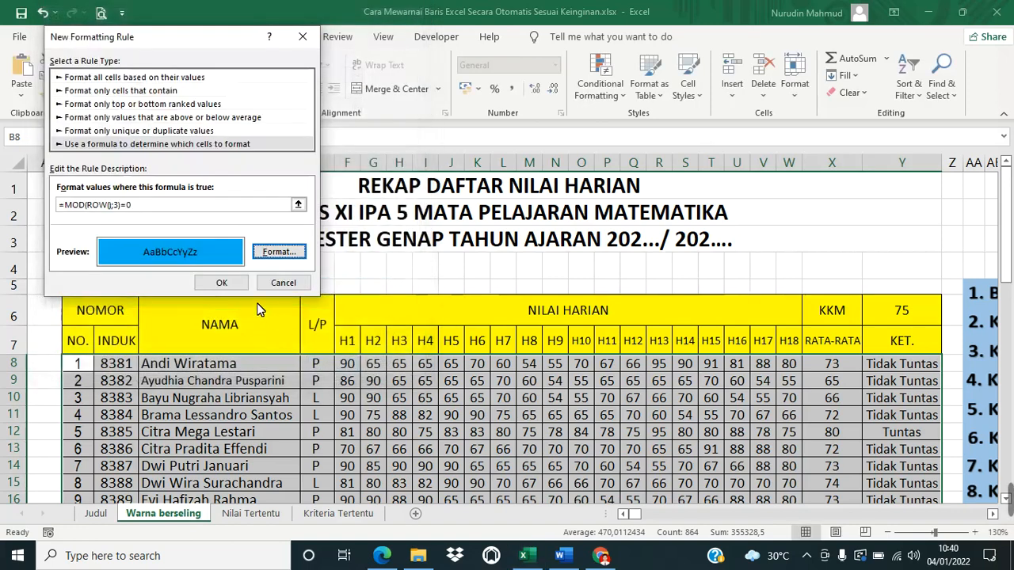
pyautogui.click(222, 283)
pyautogui.click(345, 414)
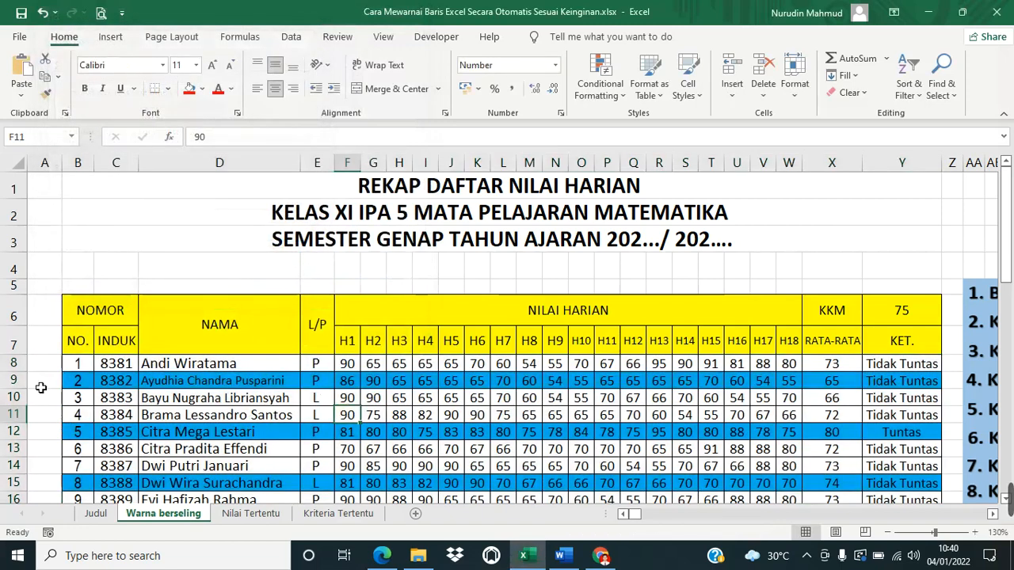
# Examine the blue shading down the table, selecting rows 9, 12 and 15 to check their row numbers
pyautogui.scroll(-1, 34, 387)
pyautogui.click(22, 303)
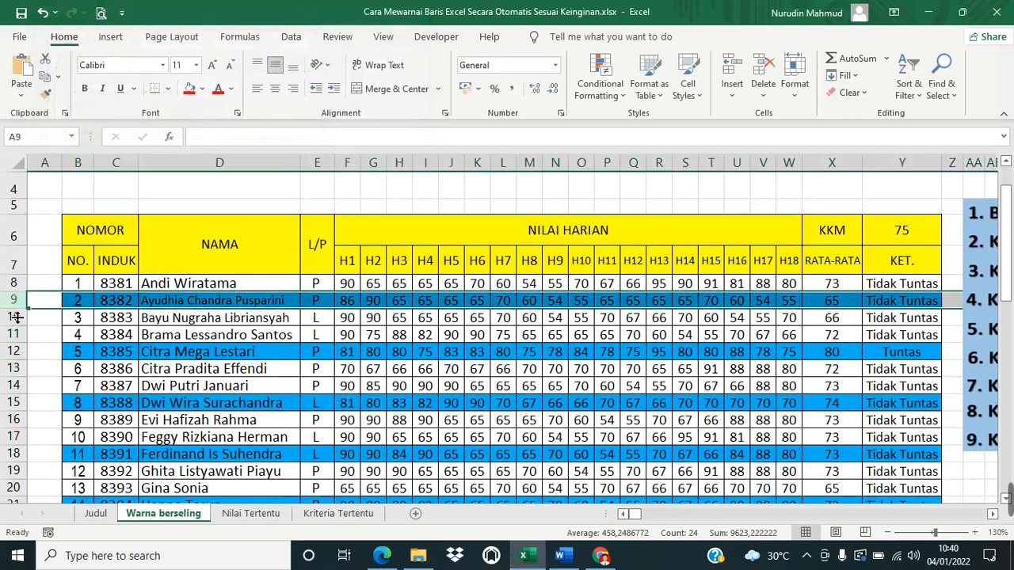
pyautogui.scroll(-2, 23, 303)
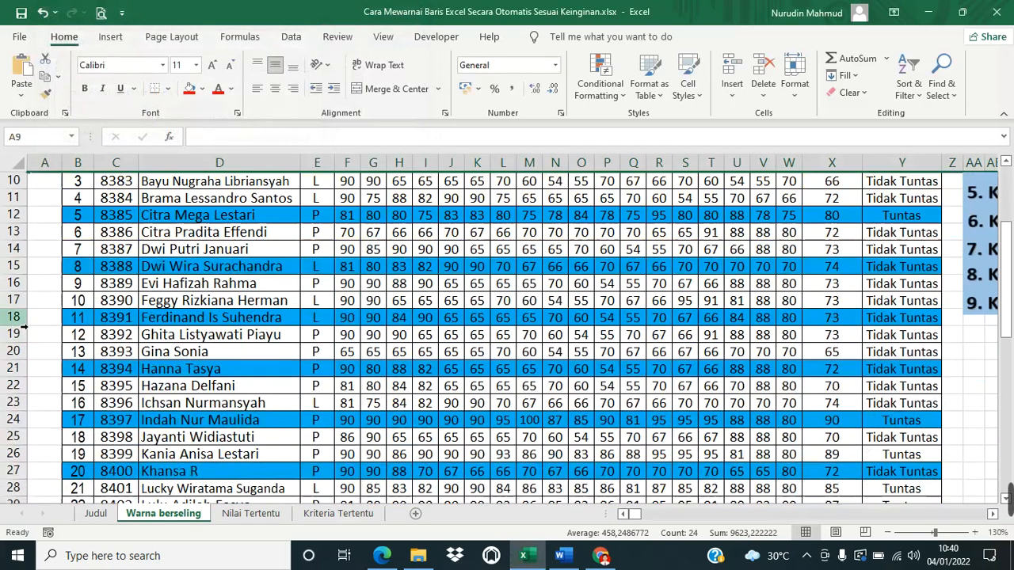
pyautogui.click(16, 215)
pyautogui.click(14, 270)
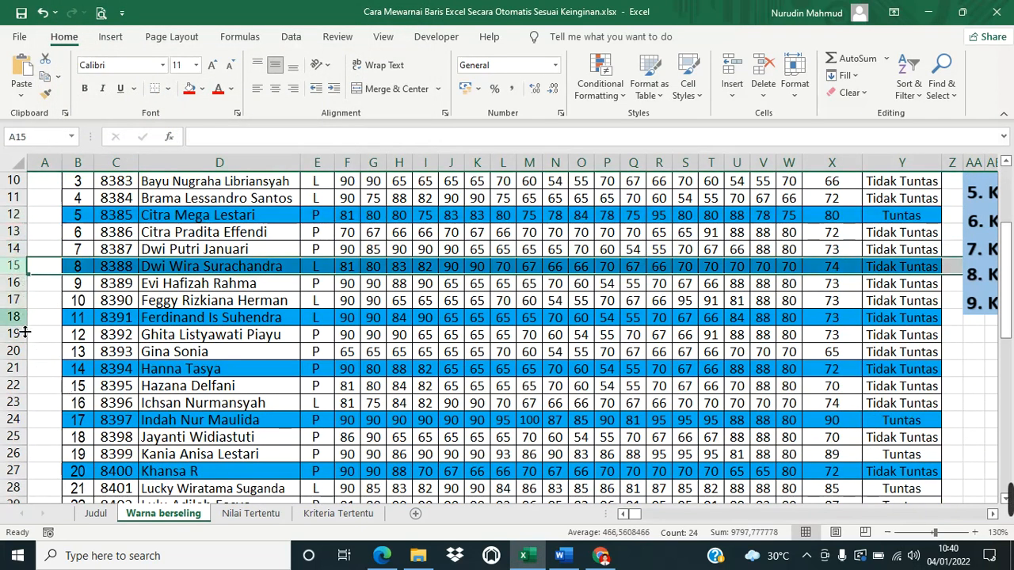
pyautogui.scroll(3, 23, 333)
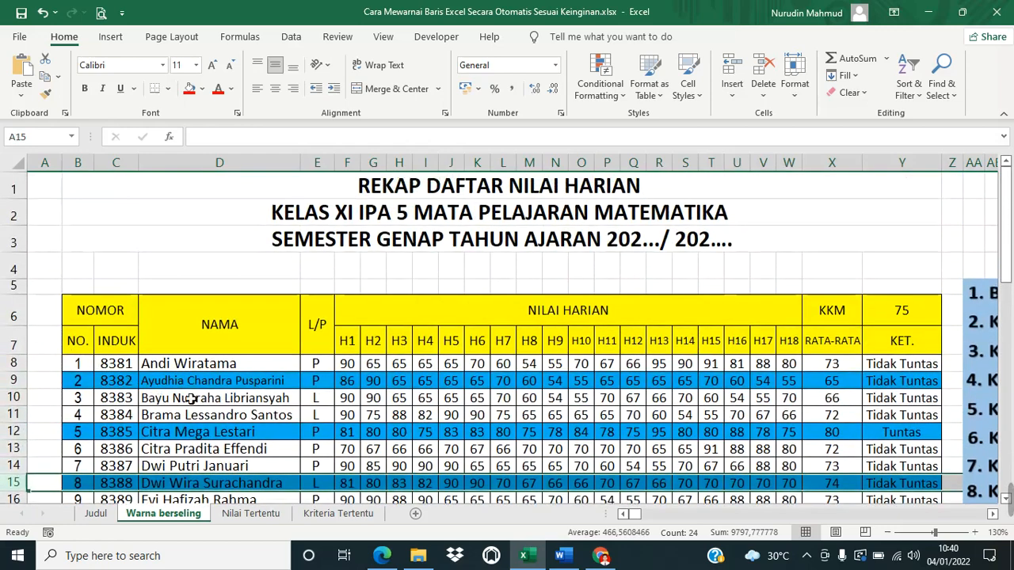
pyautogui.scroll(-2, 273, 415)
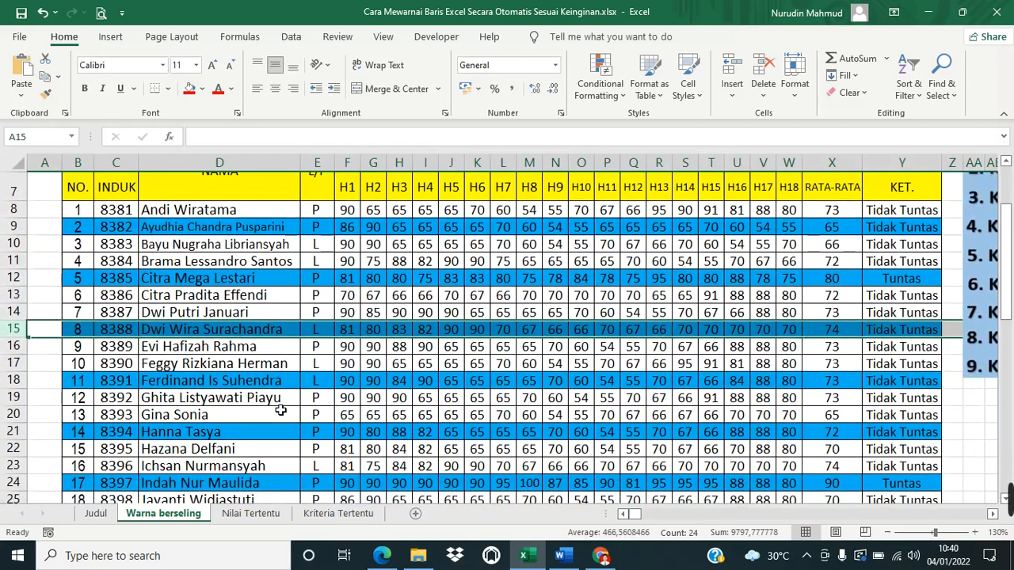
pyautogui.scroll(1, 280, 410)
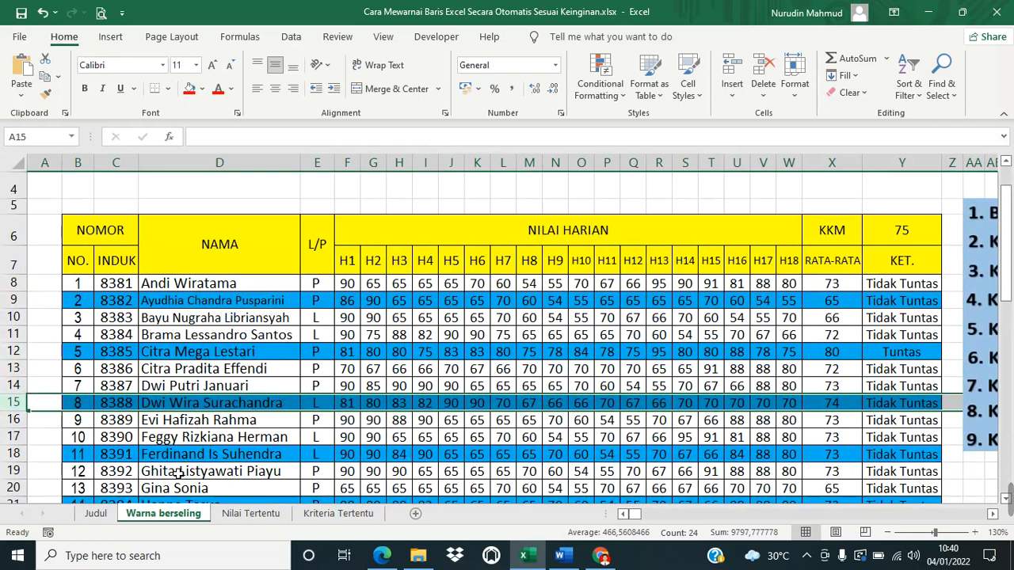
pyautogui.scroll(-1, 181, 452)
pyautogui.scroll(1, 266, 422)
# Switch to the Nilai Tertentu sheet and examine its instruction list, grade table and the second student's average in X8
pyautogui.click(237, 513)
pyautogui.hscroll(3, 320, 396)
pyautogui.scroll(-1, 321, 396)
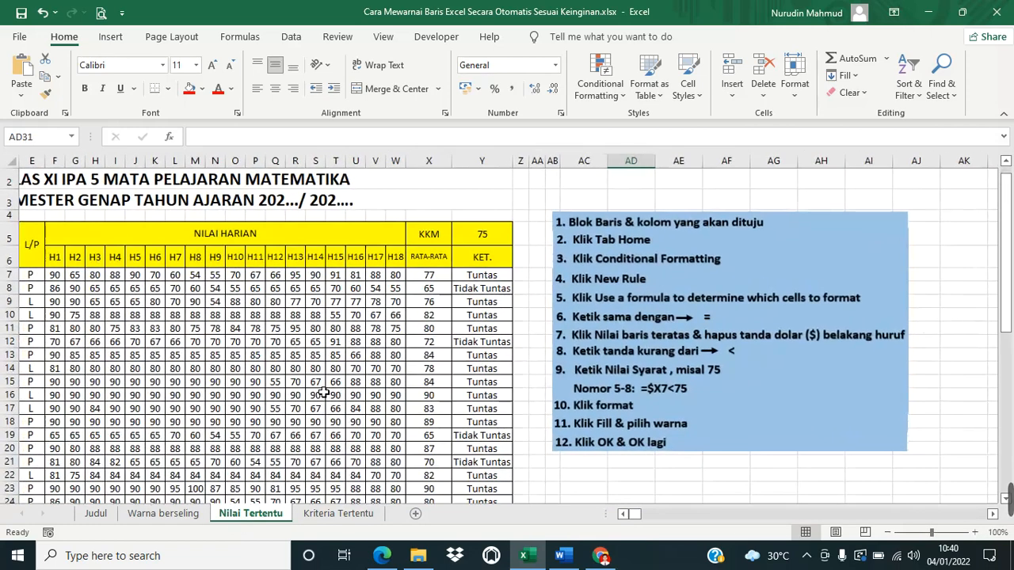
pyautogui.click(623, 514)
pyautogui.click(622, 514)
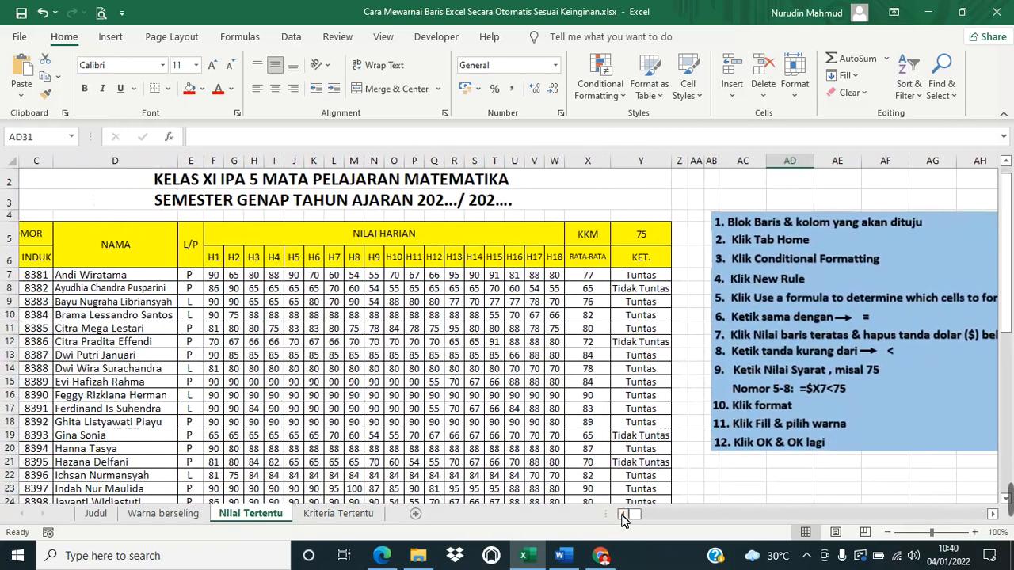
pyautogui.click(622, 514)
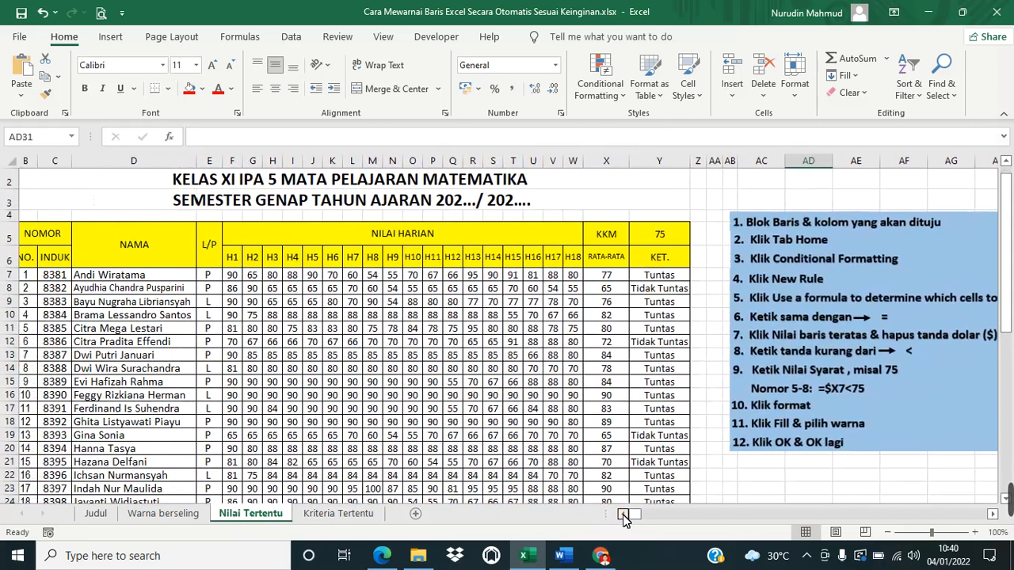
pyautogui.click(623, 514)
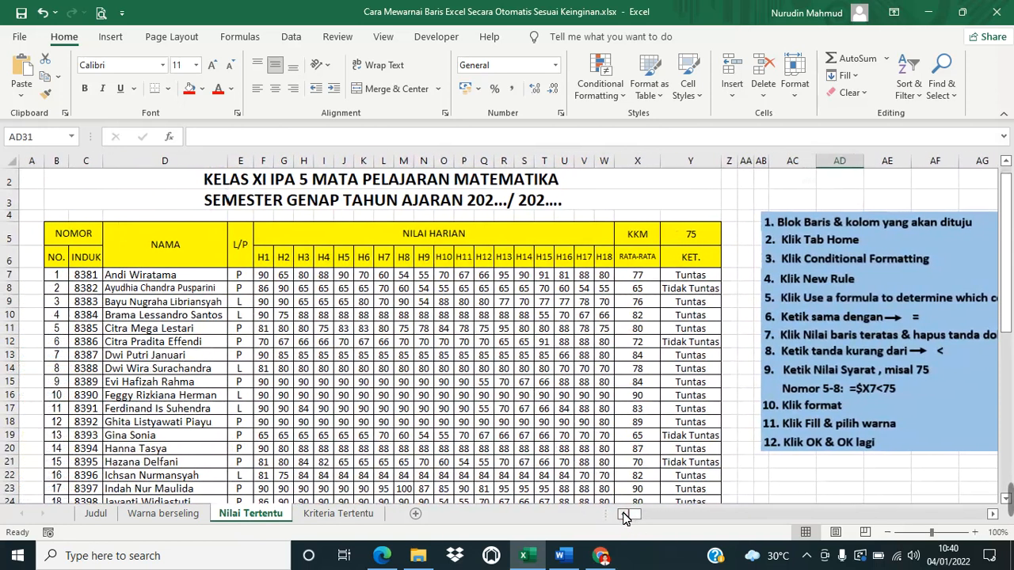
pyautogui.click(643, 288)
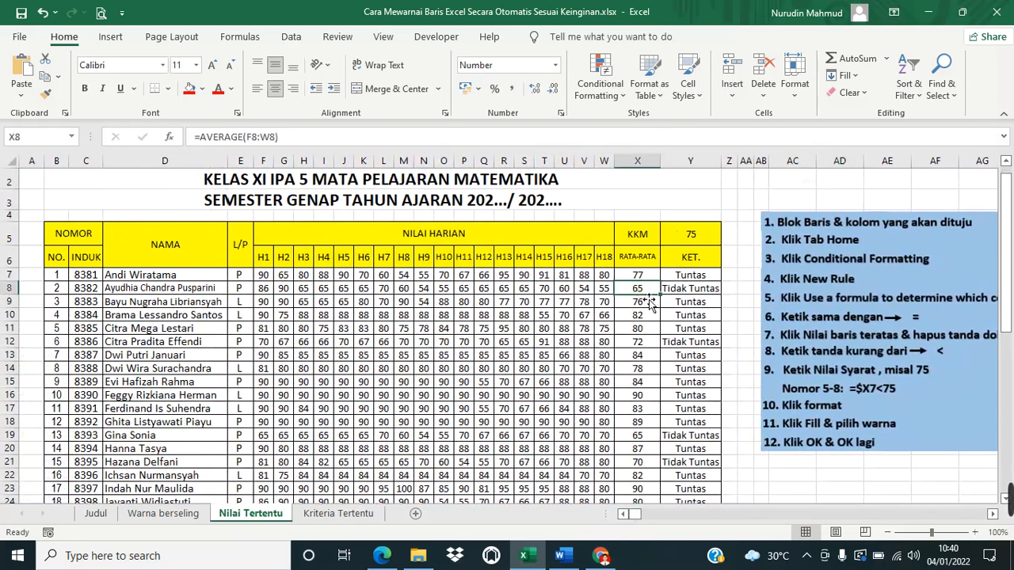
pyautogui.scroll(1, 607, 395)
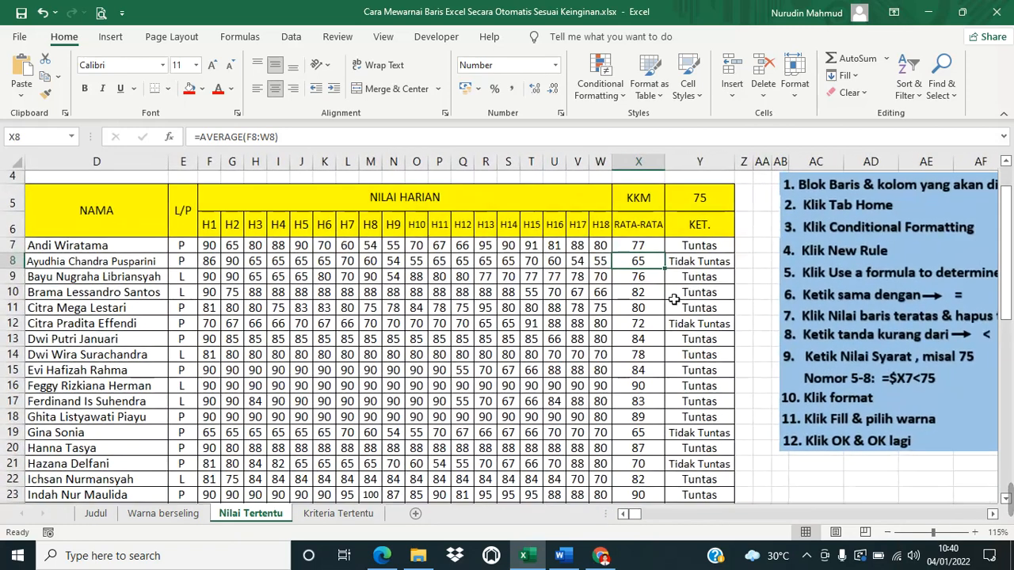
pyautogui.click(622, 514)
pyautogui.click(622, 514)
pyautogui.click(623, 513)
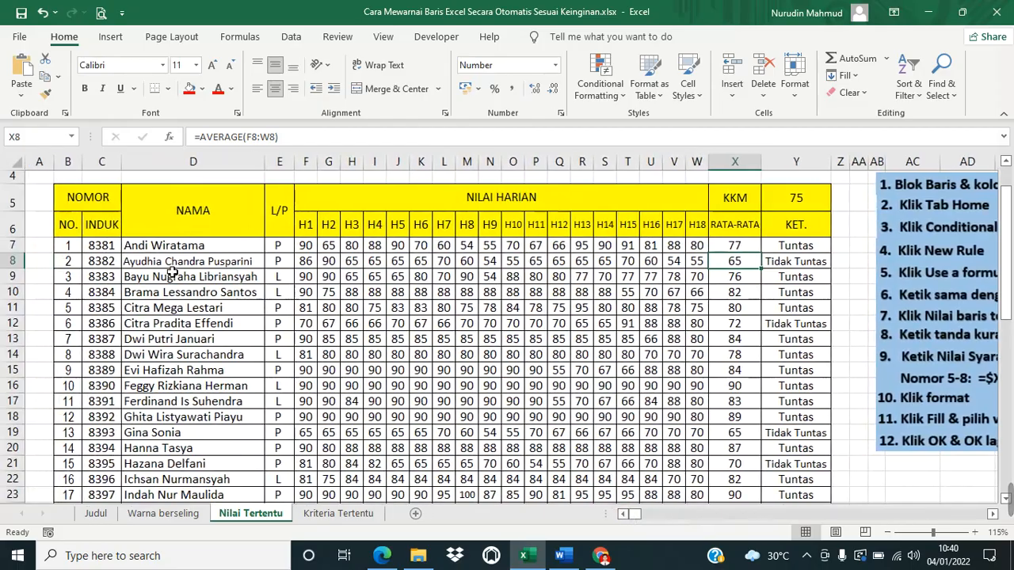
# Select all student rows from row 7 down across columns B to Y and start a new formula-based conditional formatting rule
pyautogui.moveTo(79, 247); pyautogui.dragTo(780, 413)
pyautogui.scroll(8, 406, 408)
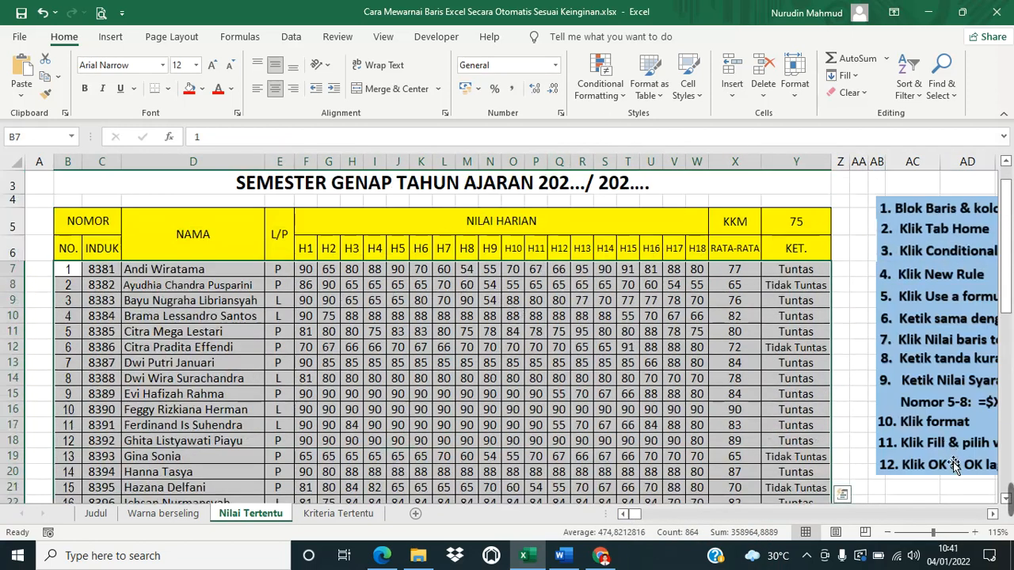
pyautogui.click(992, 513)
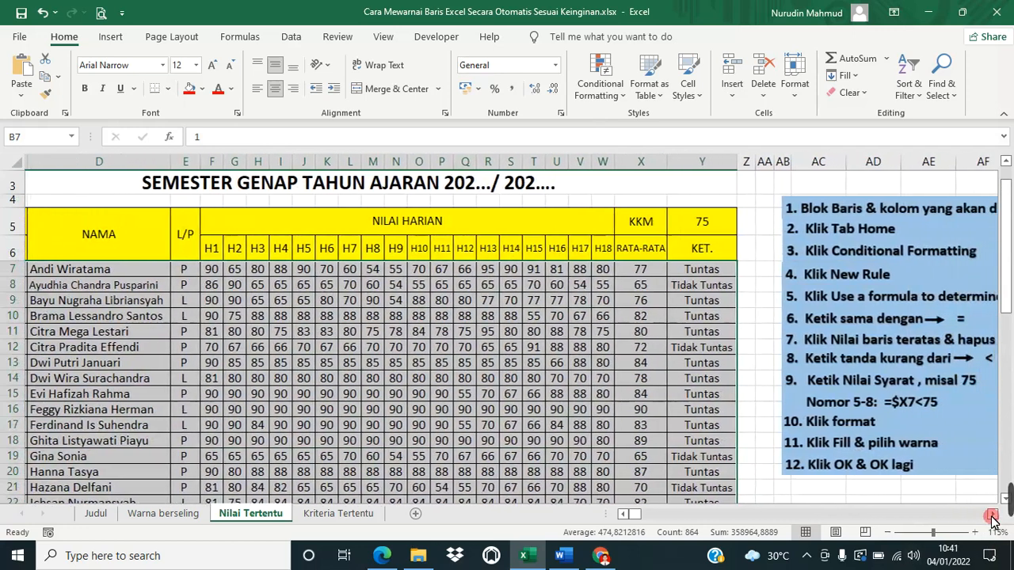
pyautogui.click(992, 513)
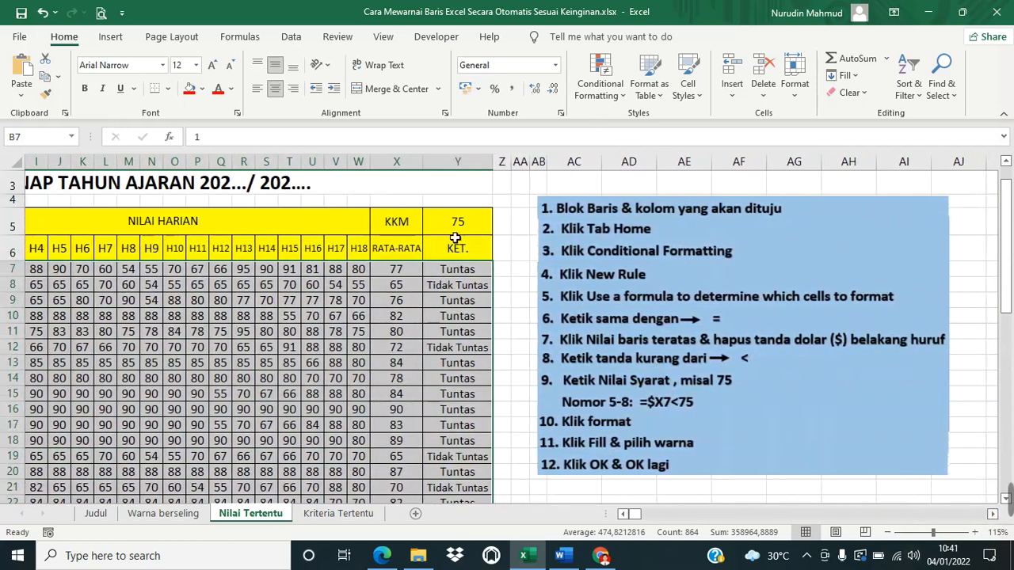
pyautogui.click(623, 97)
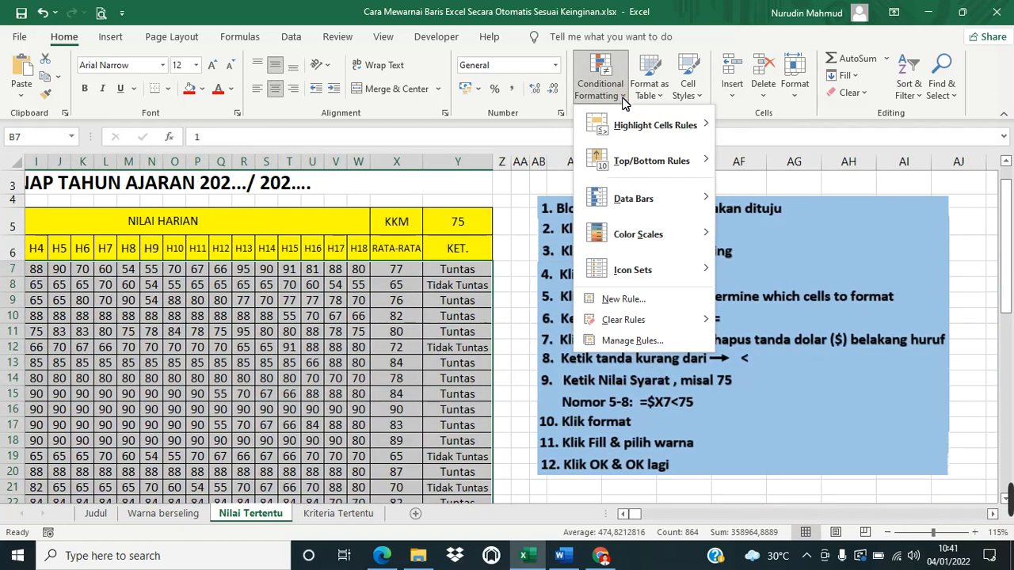
pyautogui.moveTo(626, 155)
pyautogui.click(641, 299)
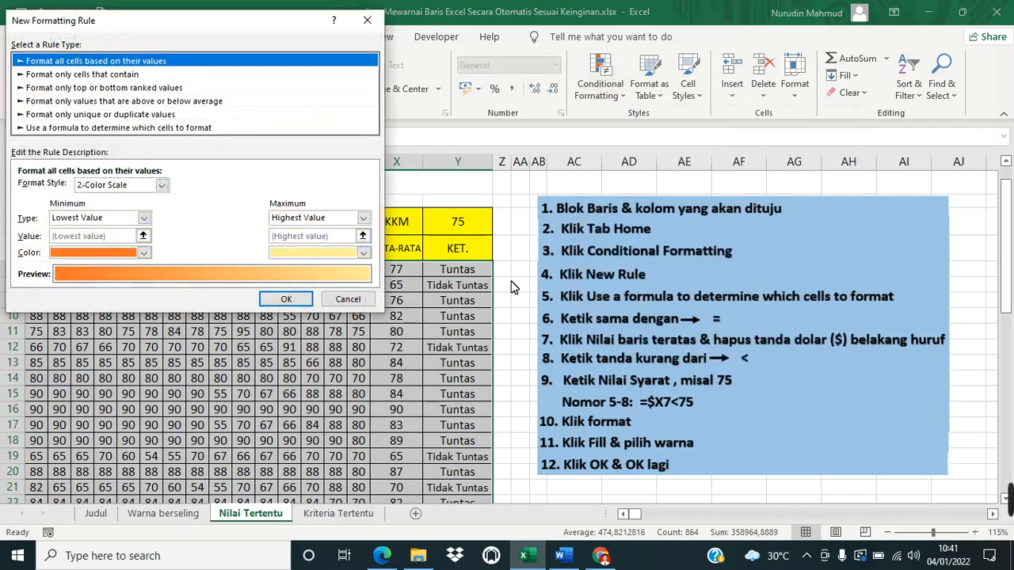
pyautogui.click(115, 129)
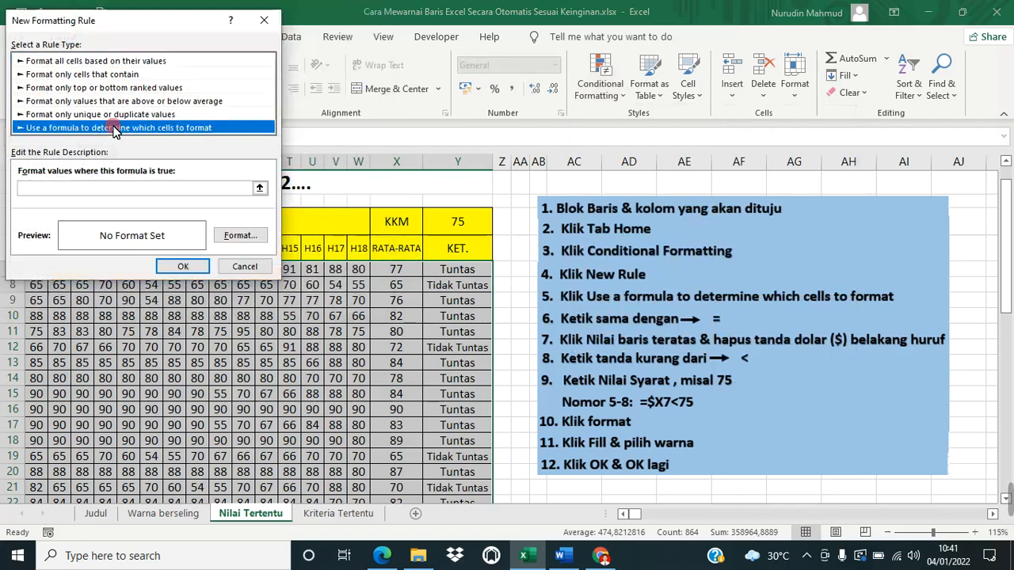
# Set the rule's formula to =$X7<75, referencing the first student's average with only the column locked
pyautogui.click(146, 189)
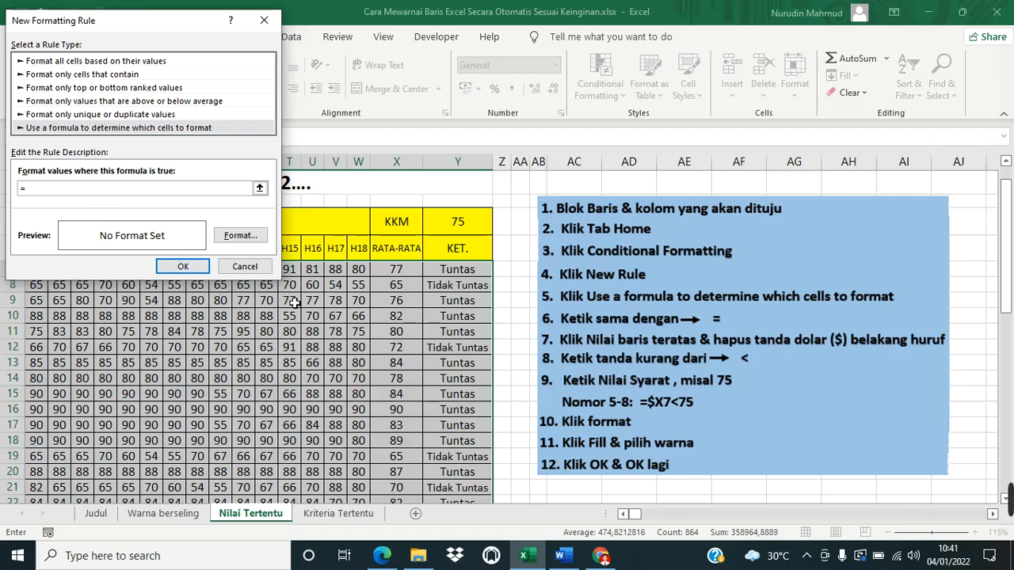
pyautogui.click(404, 273)
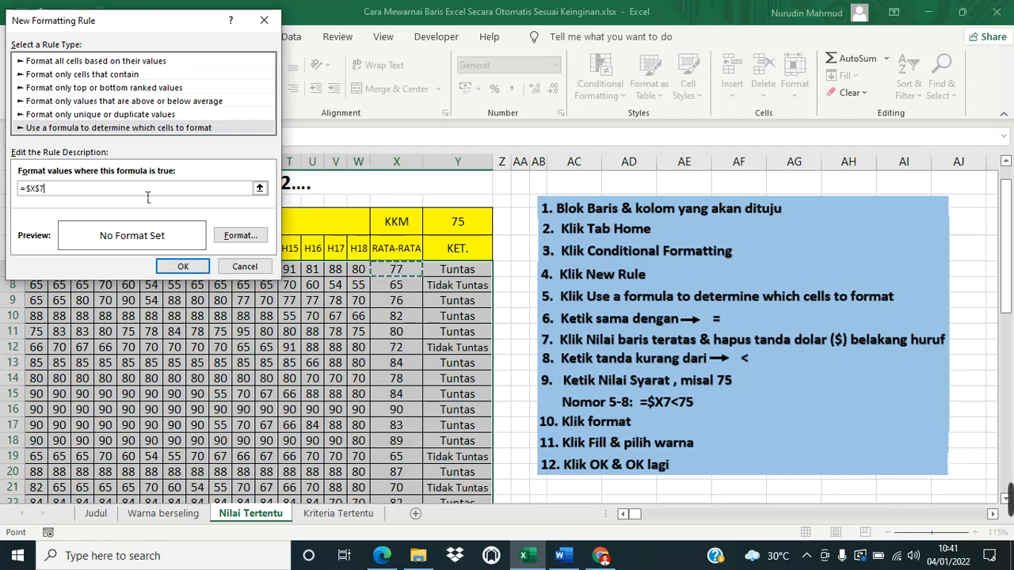
pyautogui.click(41, 188)
pyautogui.hscroll(-5, 60, 193)
pyautogui.click(41, 193)
pyautogui.write('$')
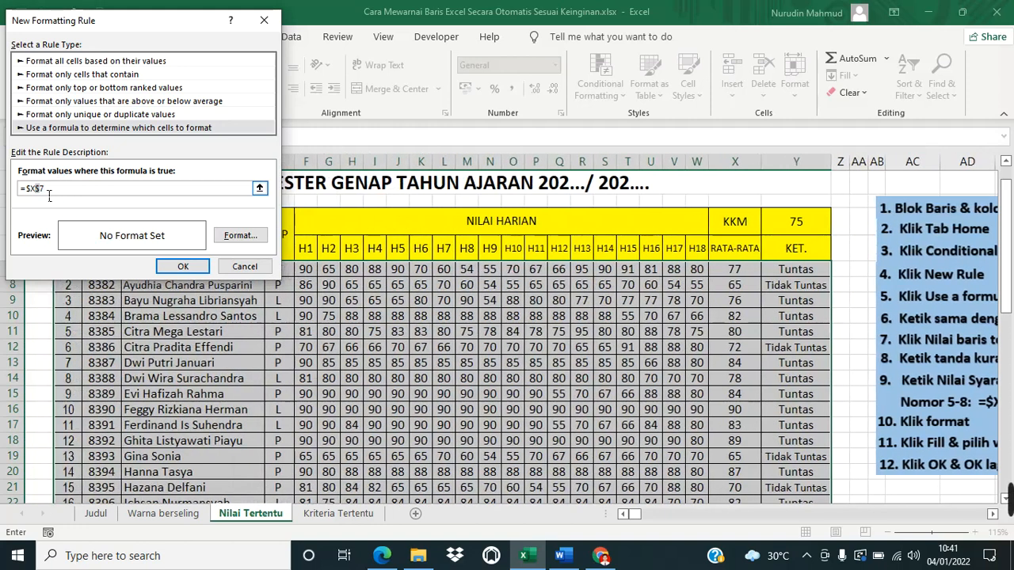
pyautogui.press('BackSpace')
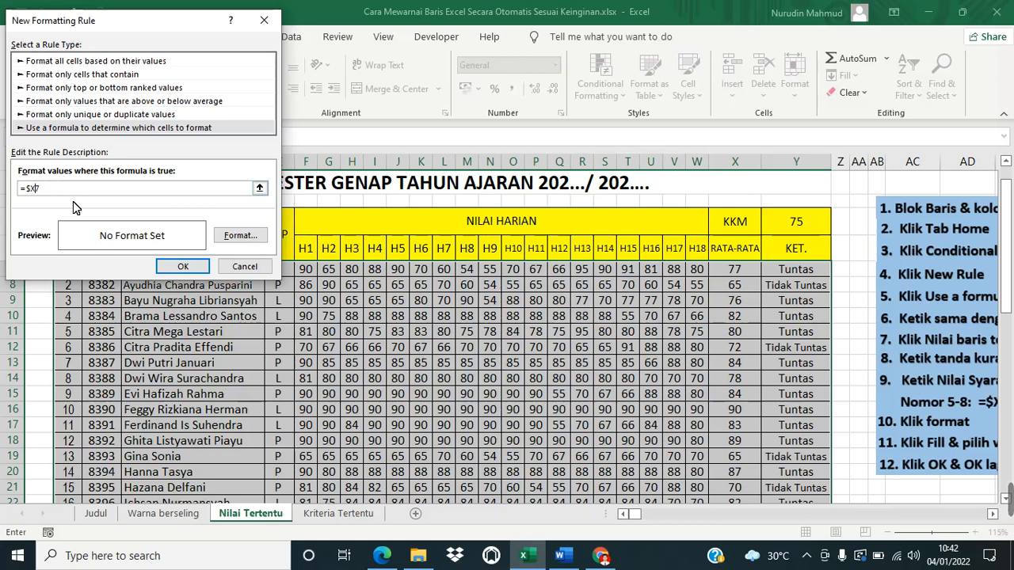
pyautogui.write('$')
pyautogui.click(61, 195)
pyautogui.press('BackSpace')
pyautogui.click(84, 189)
# Give the rule a red background fill and apply it to the selected student rows
pyautogui.click(246, 237)
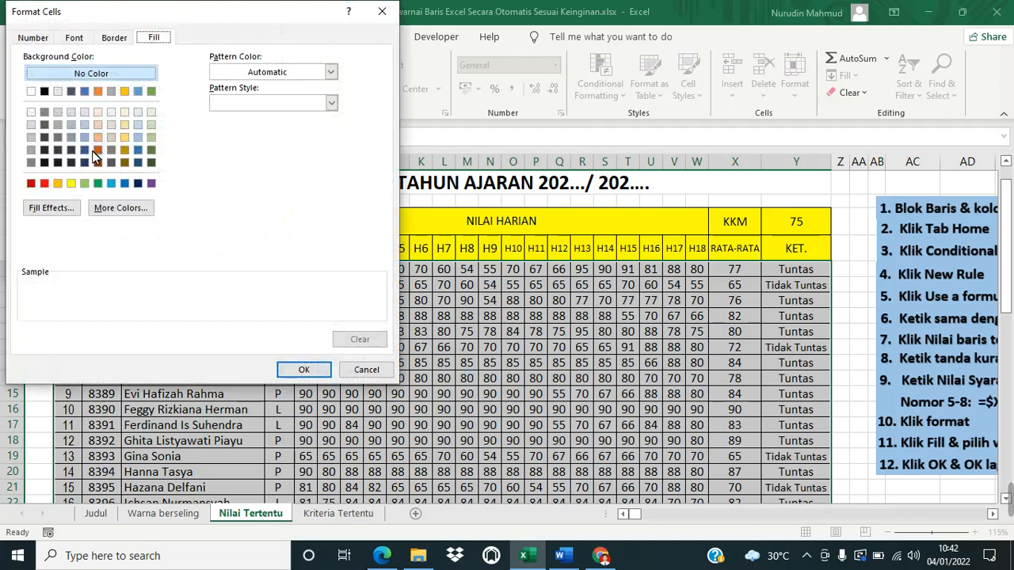
pyautogui.click(44, 183)
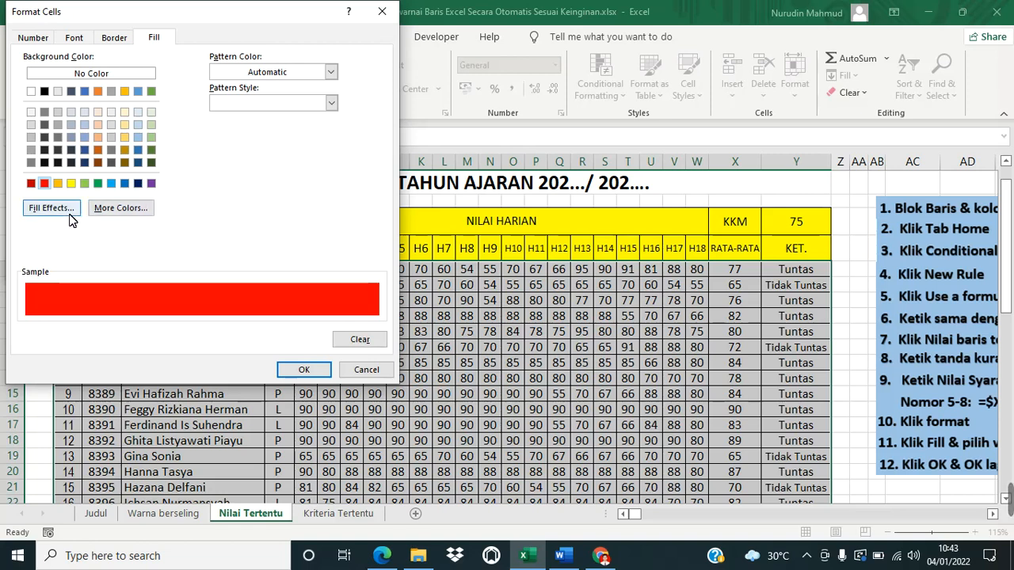
pyautogui.click(304, 370)
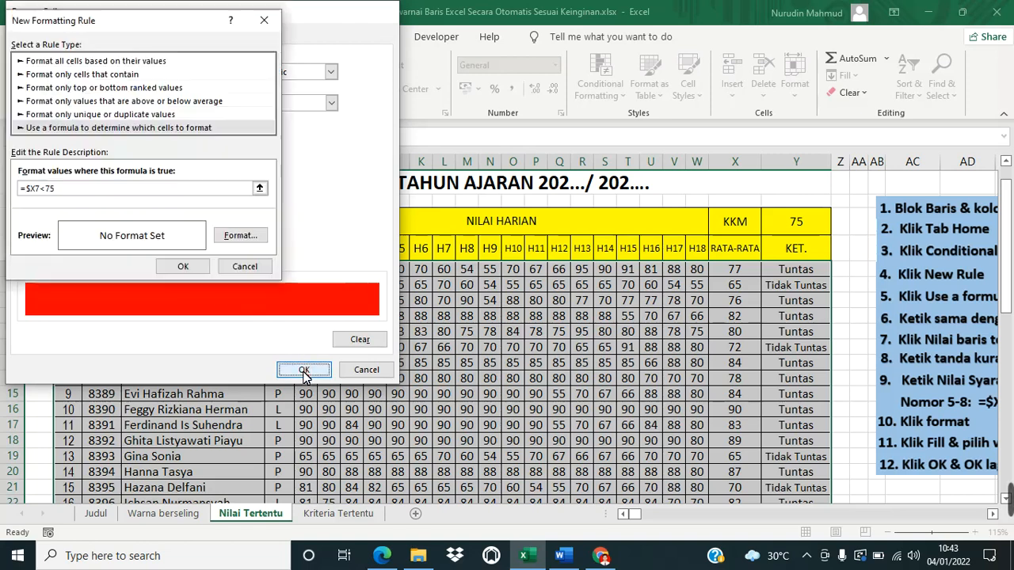
pyautogui.click(181, 267)
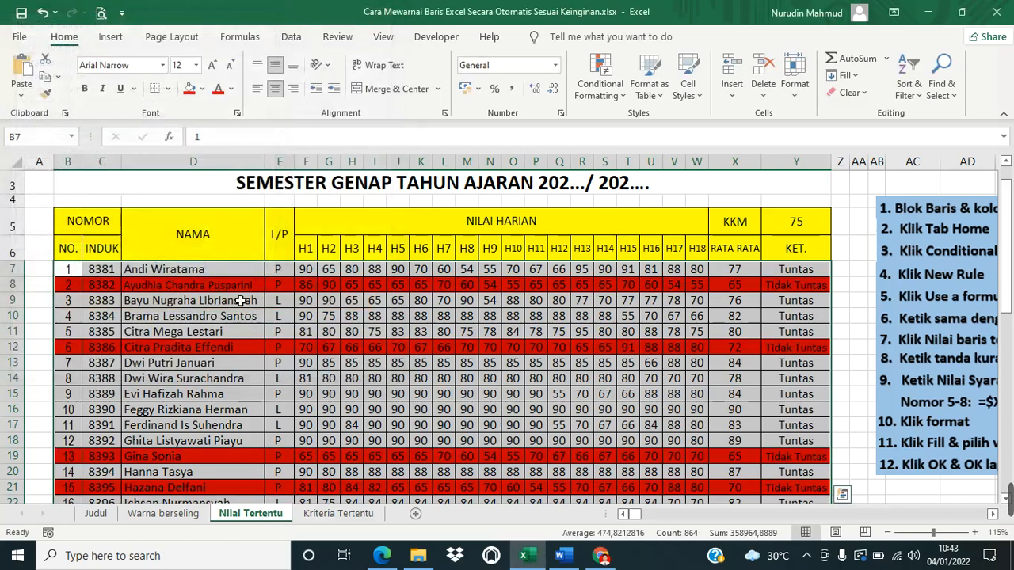
# Compare the red rows with their averages in X8, X12 and X21 and the completion status in Y8
pyautogui.scroll(-1, 305, 321)
pyautogui.scroll(-2, 305, 321)
pyautogui.scroll(1, 305, 321)
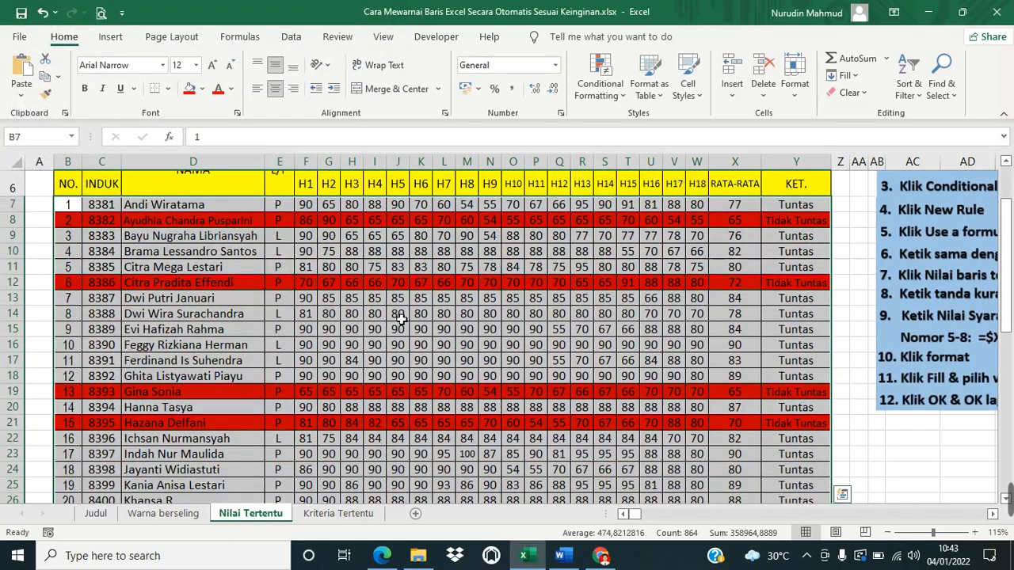
pyautogui.click(737, 223)
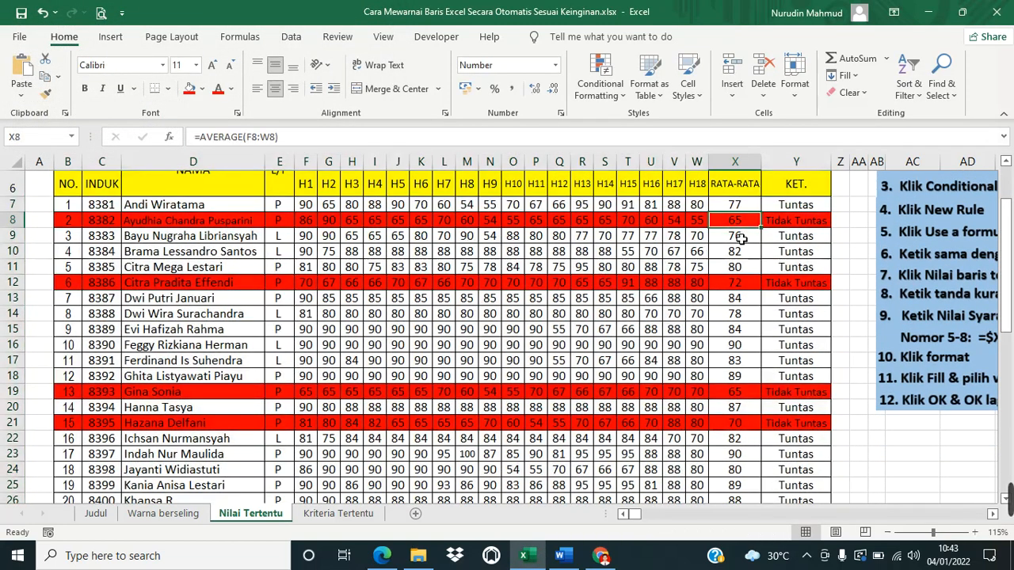
pyautogui.click(741, 287)
pyautogui.scroll(-2, 738, 378)
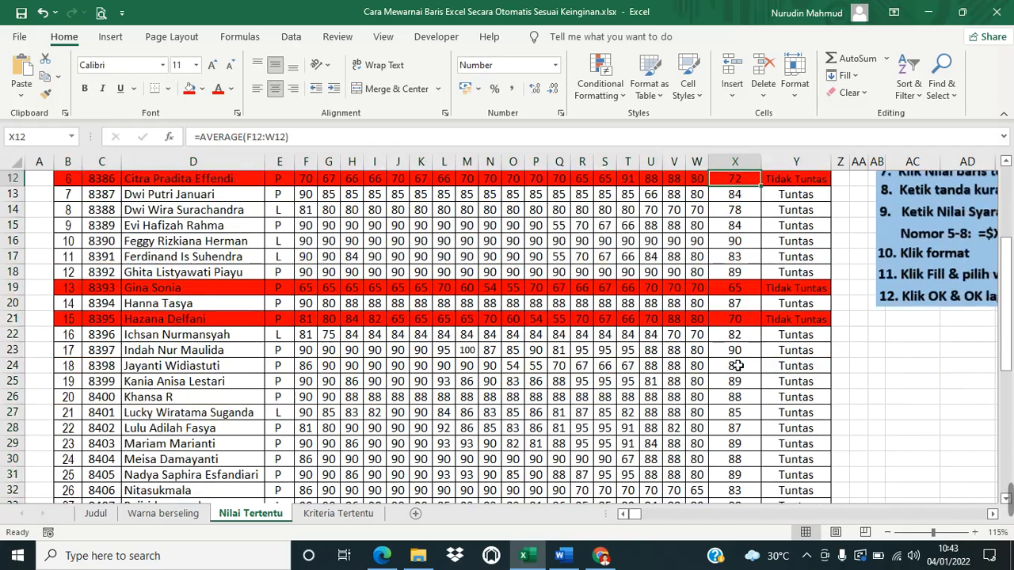
pyautogui.click(737, 320)
pyautogui.moveTo(68, 320); pyautogui.dragTo(775, 326)
pyautogui.scroll(3, 500, 364)
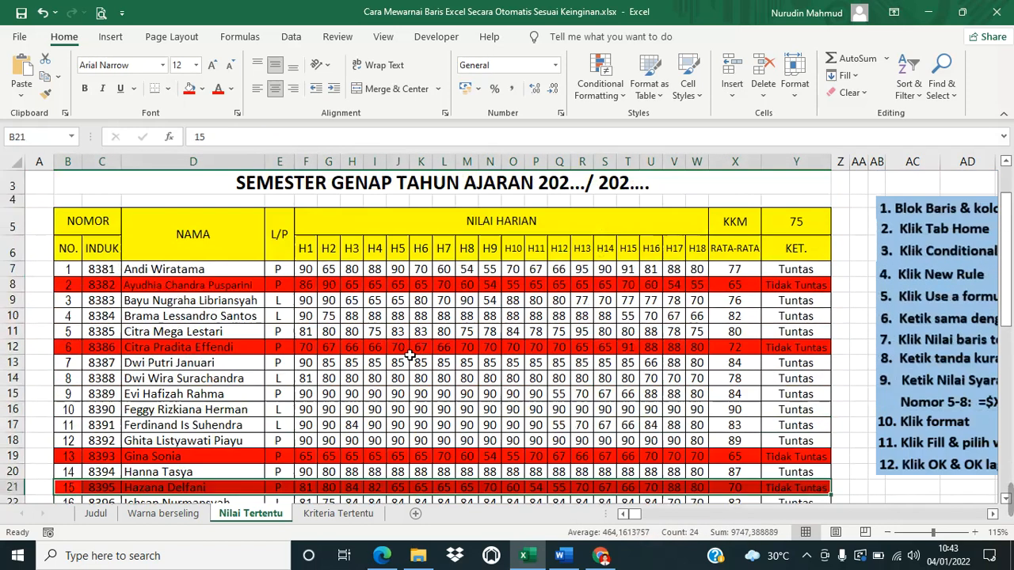
pyautogui.moveTo(69, 288); pyautogui.dragTo(214, 288)
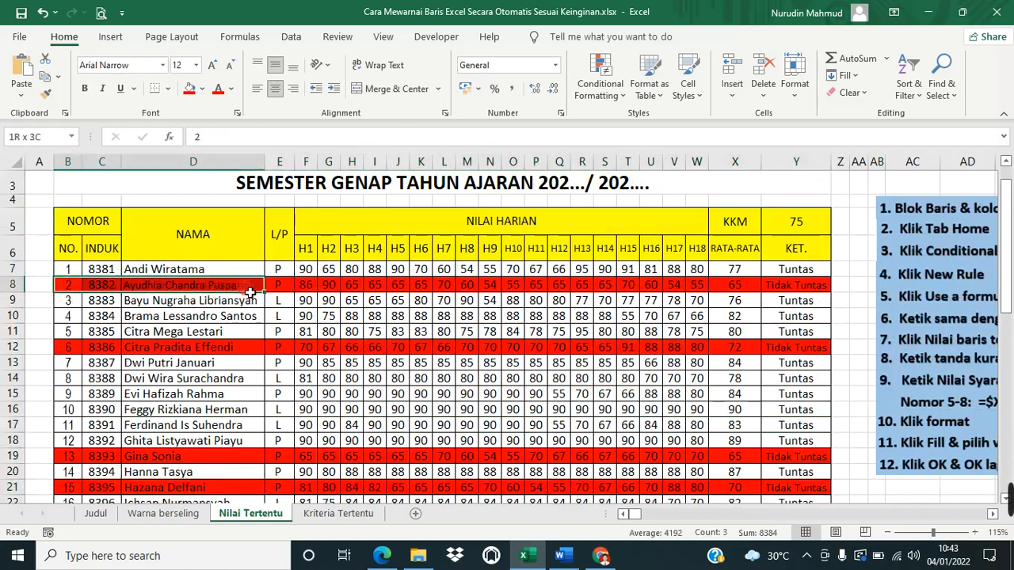
pyautogui.click(792, 285)
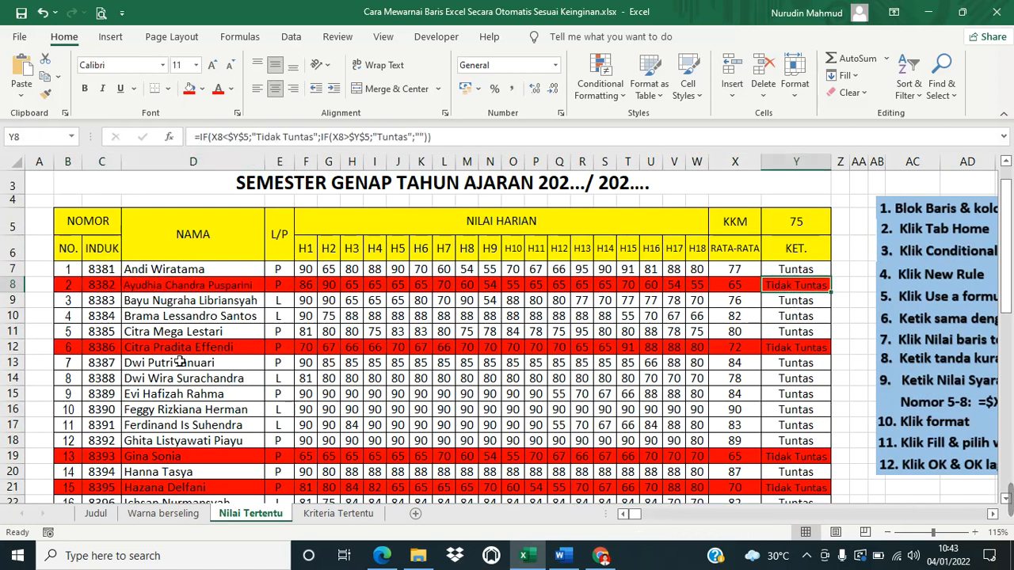
# Examine the uncoloured student rows, such as row 14, and the averages in X7:X15
pyautogui.scroll(-1, 153, 368)
pyautogui.moveTo(71, 320); pyautogui.dragTo(665, 318)
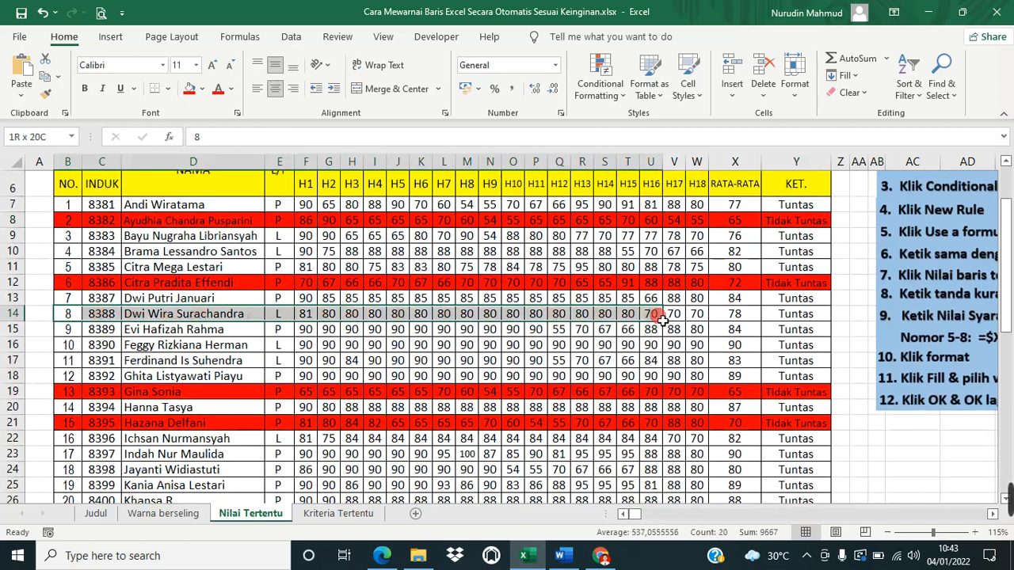
pyautogui.click(535, 345)
pyautogui.scroll(2, 381, 377)
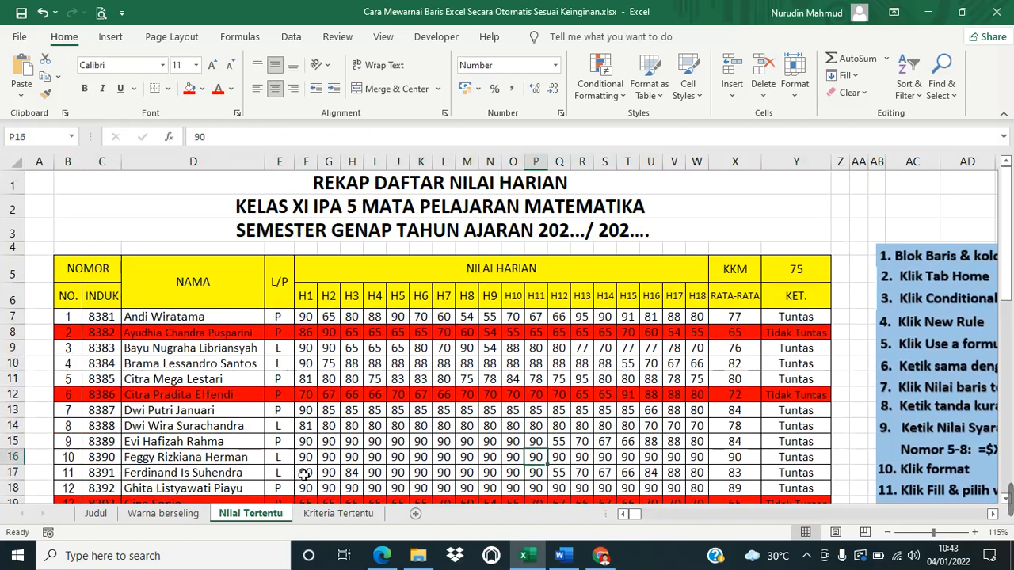
pyautogui.moveTo(735, 316); pyautogui.dragTo(733, 448)
pyautogui.scroll(-2, 722, 412)
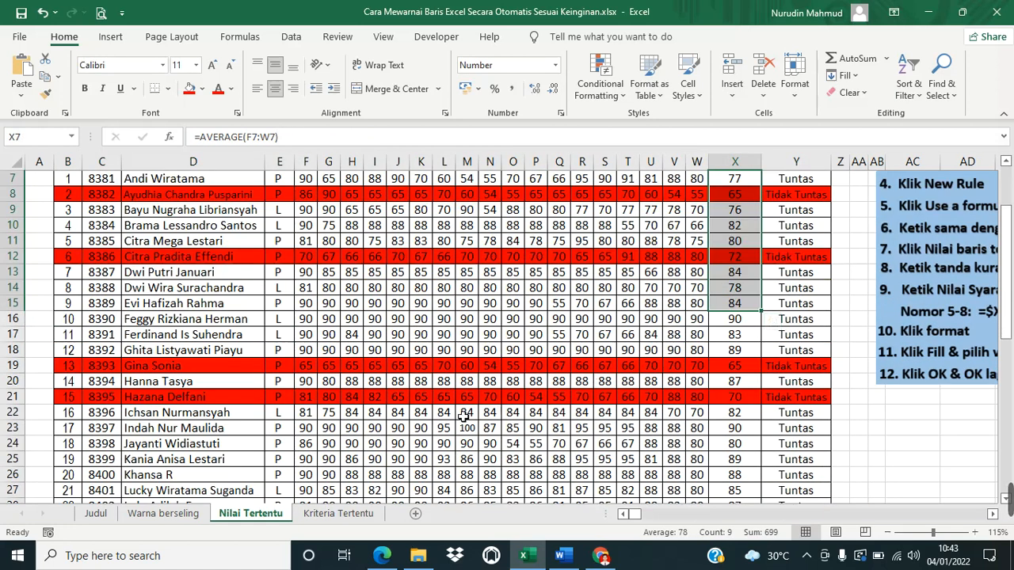
pyautogui.scroll(2, 480, 396)
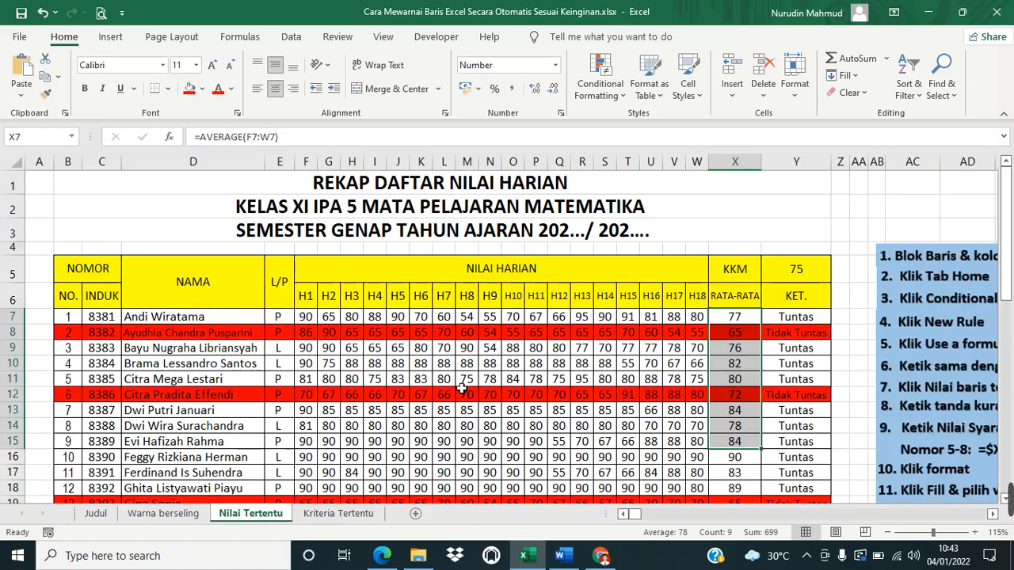
pyautogui.scroll(-1, 590, 365)
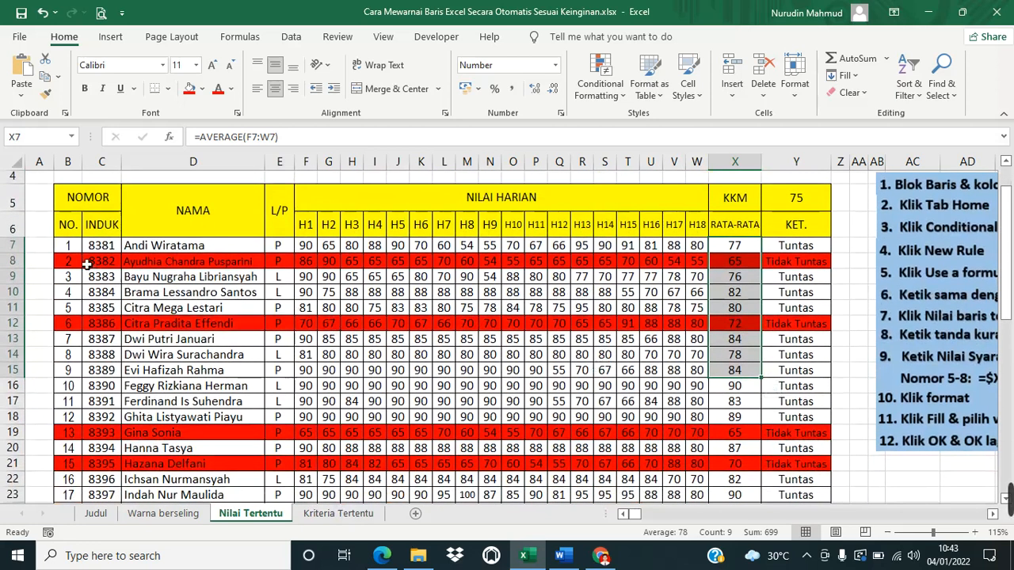
# Create a second formula-based conditional formatting rule for all student rows, starting at B7, with the formula =$X7>75
pyautogui.moveTo(72, 248); pyautogui.dragTo(807, 466)
pyautogui.scroll(8, 808, 443)
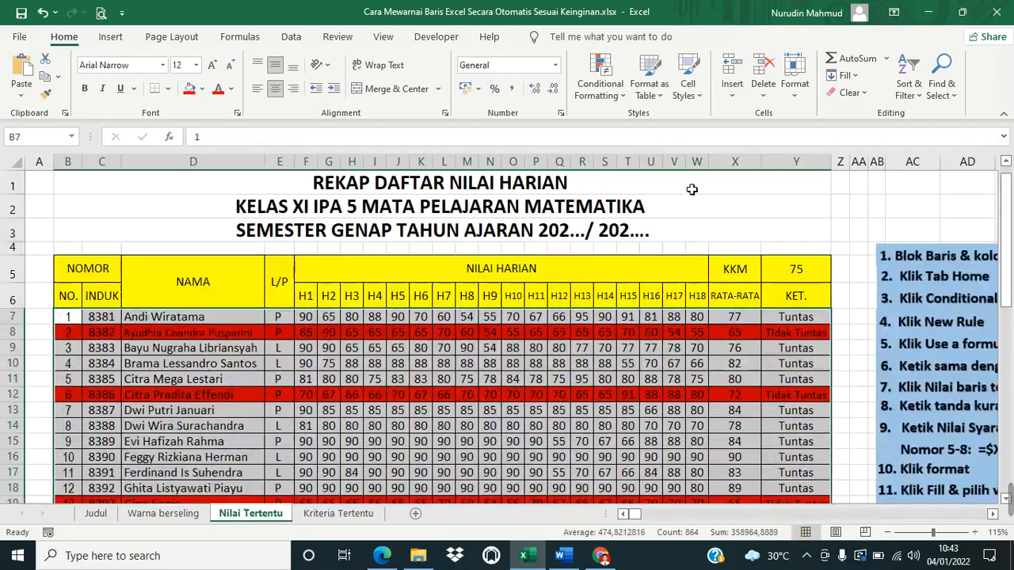
pyautogui.click(624, 95)
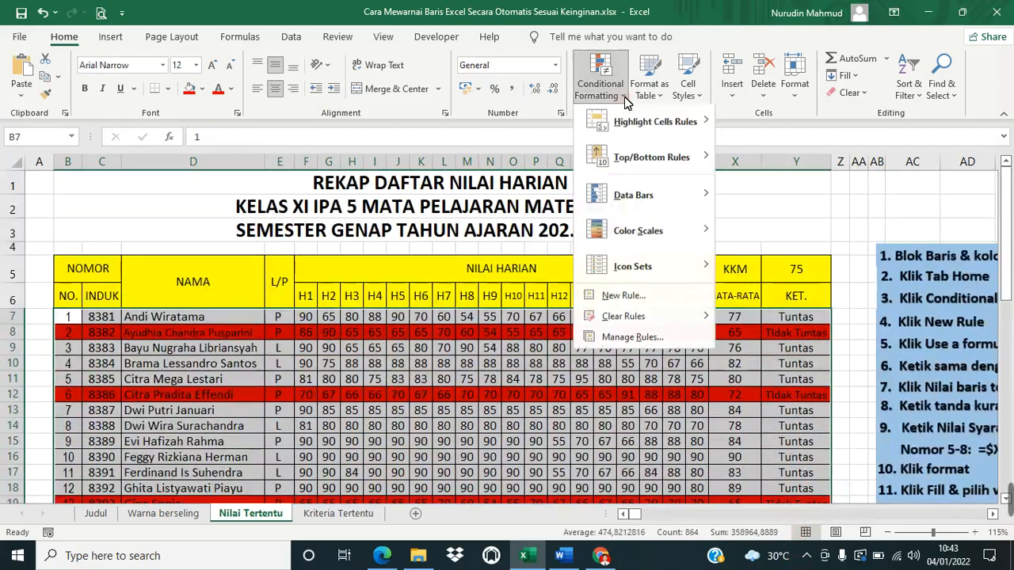
pyautogui.click(616, 300)
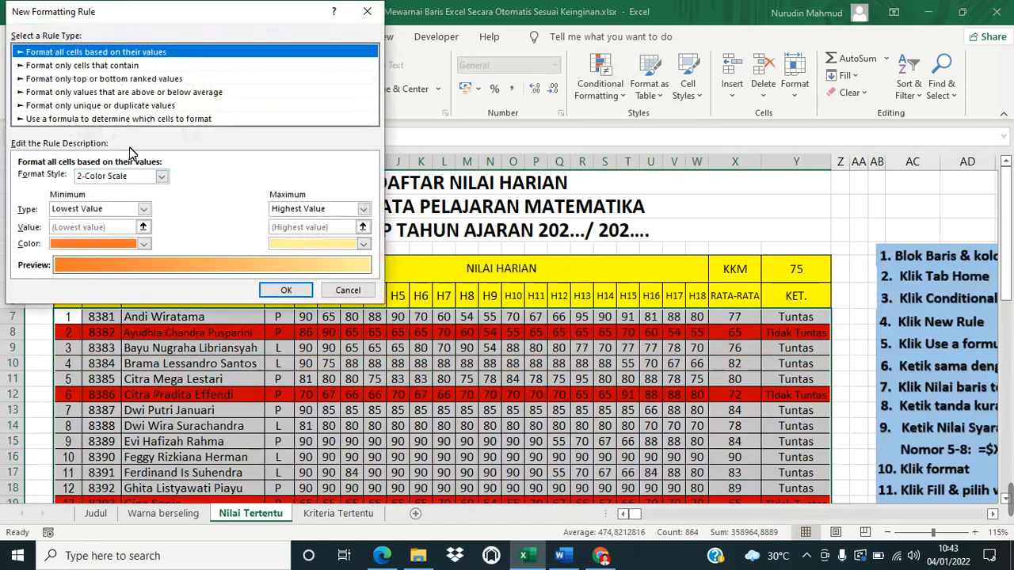
pyautogui.click(112, 118)
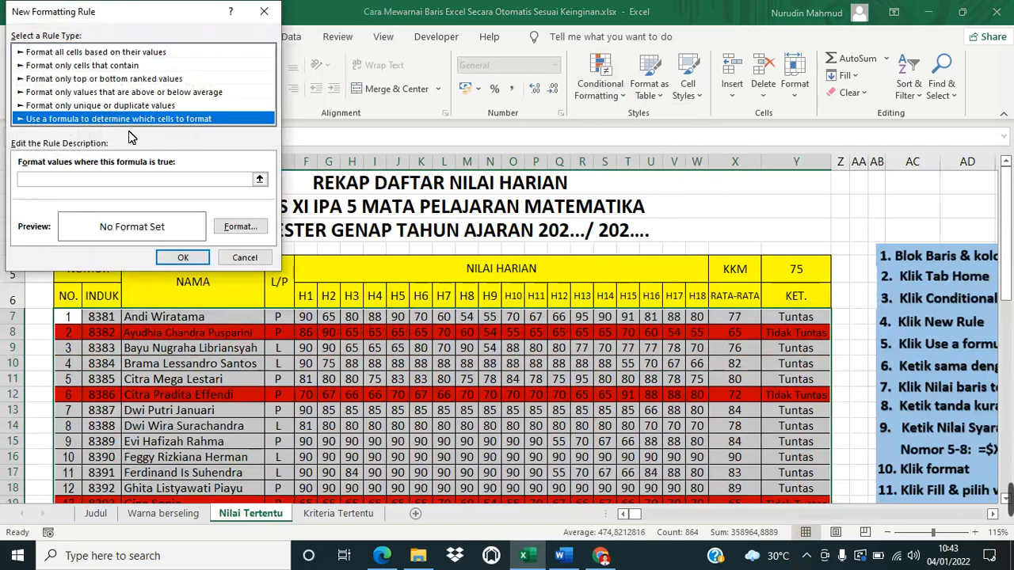
pyautogui.click(146, 180)
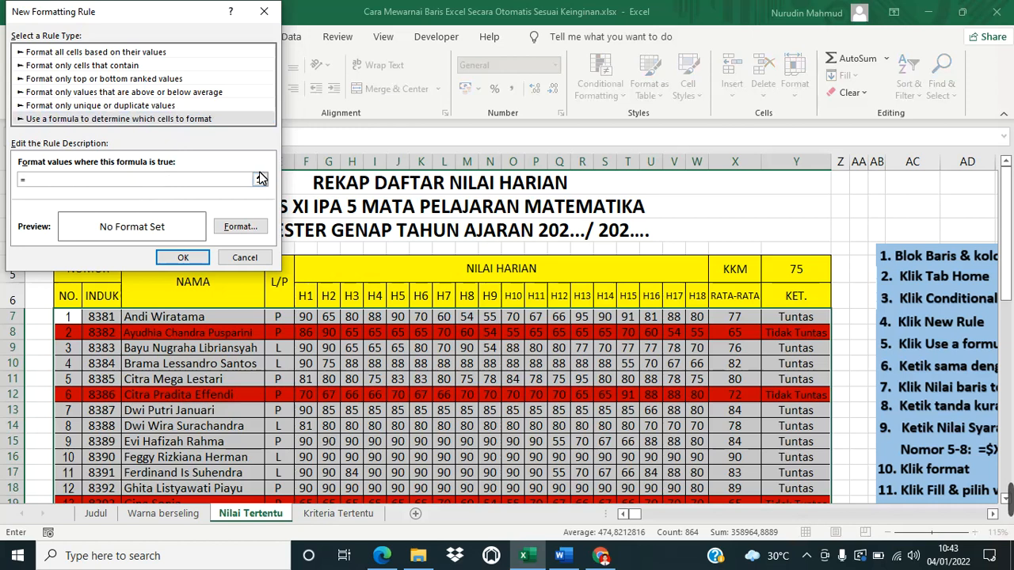
pyautogui.click(747, 322)
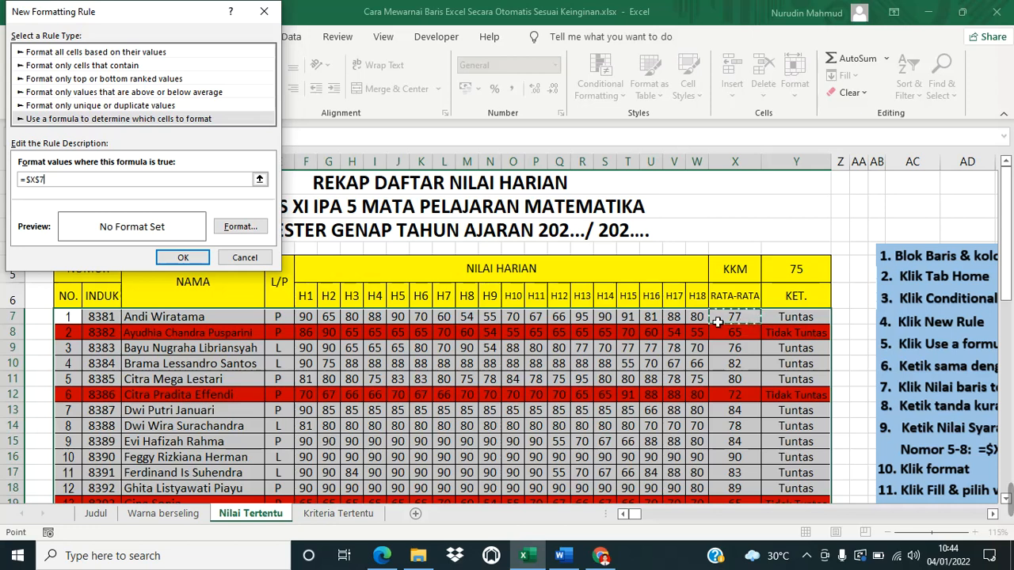
pyautogui.click(63, 187)
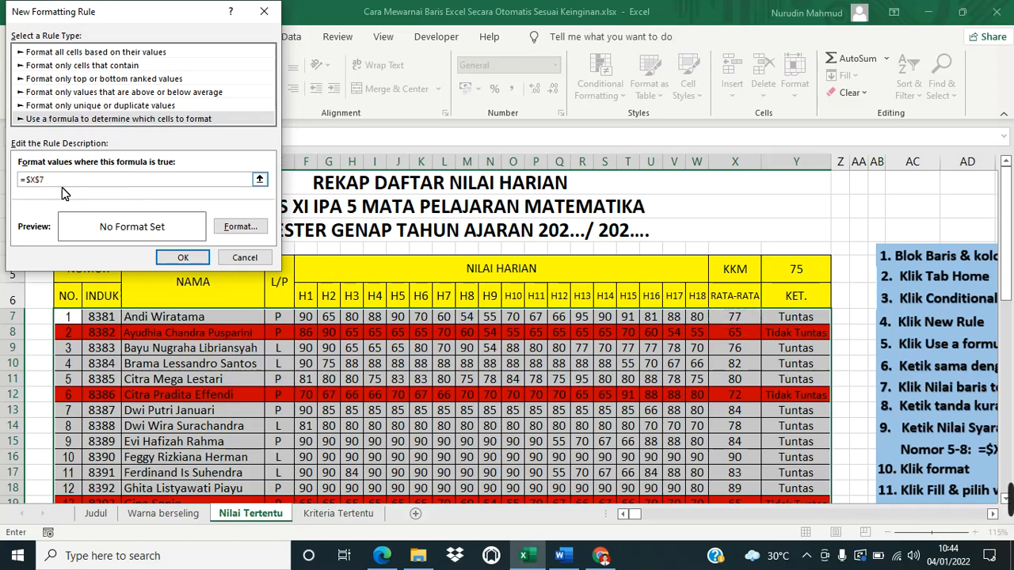
pyautogui.press('Left')
pyautogui.press('BackSpace')
# Give the rule a light blue background fill and apply it to the selected student rows
pyautogui.click(235, 228)
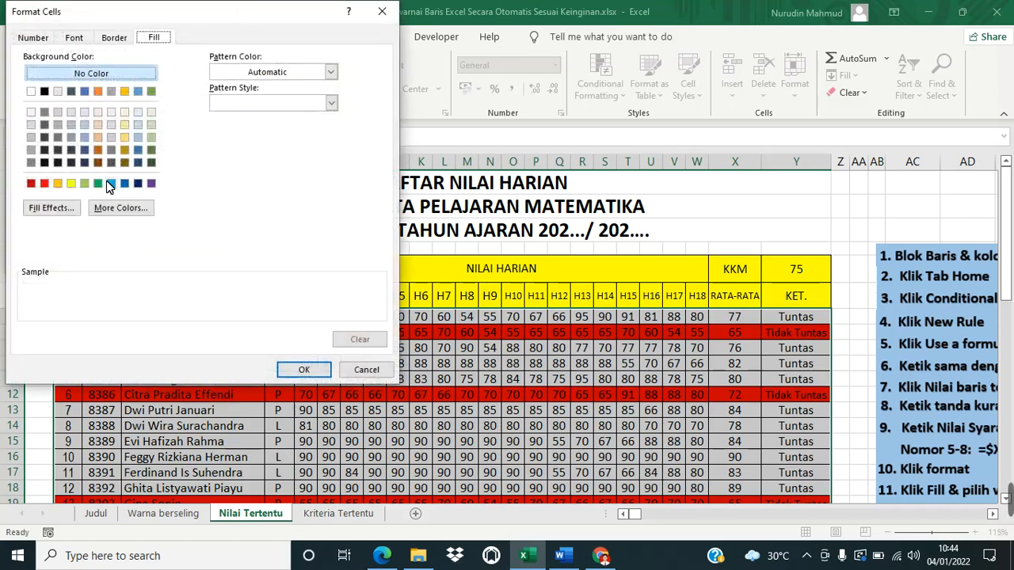
pyautogui.click(112, 183)
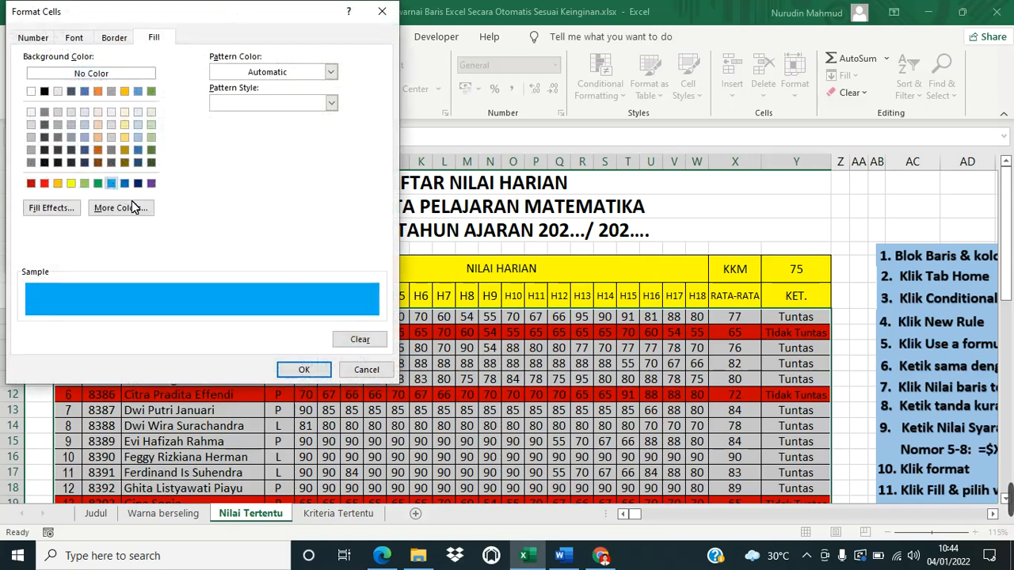
pyautogui.click(300, 371)
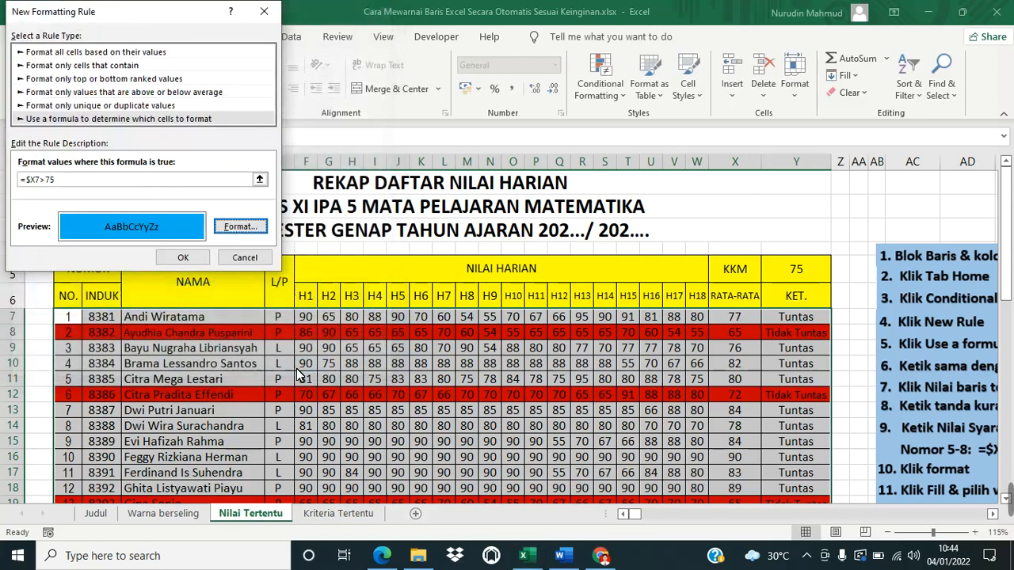
pyautogui.click(192, 261)
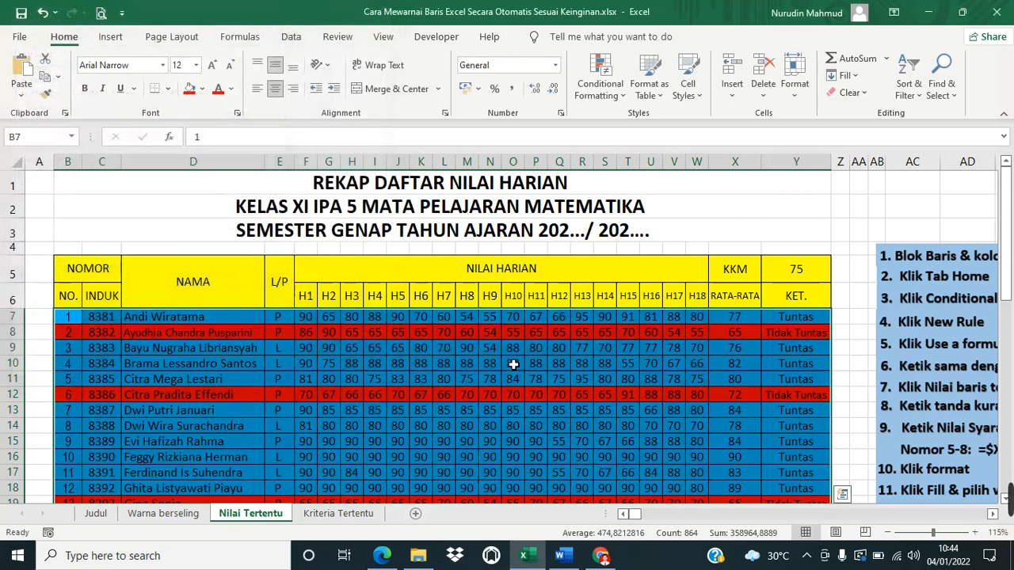
pyautogui.scroll(-4, 502, 362)
pyautogui.scroll(4, 749, 388)
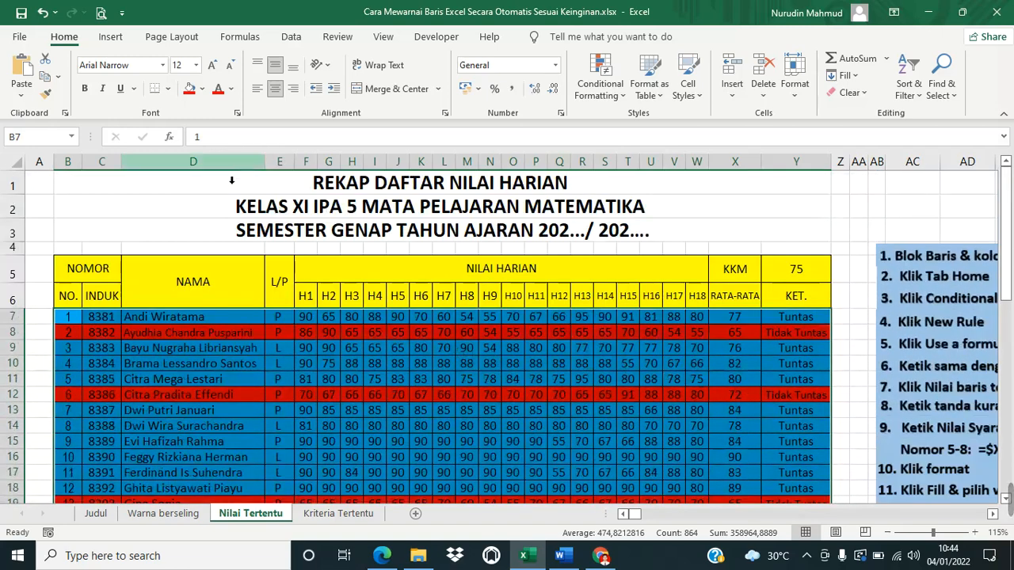
# Undo the blue rule for averages above 75 and look over the student rows again
pyautogui.scroll(-1, 386, 290)
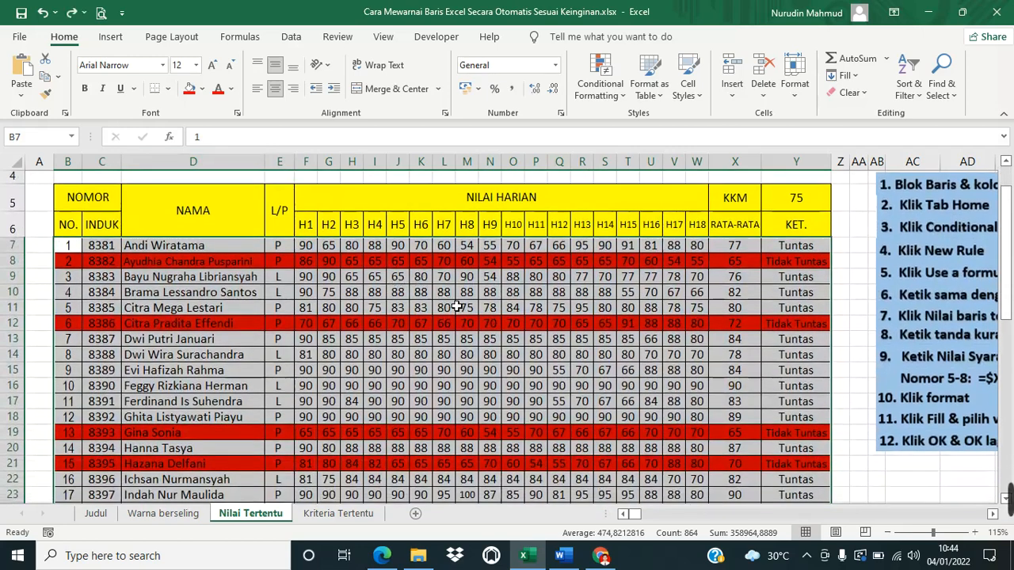
pyautogui.scroll(-2, 458, 306)
pyautogui.scroll(3, 463, 313)
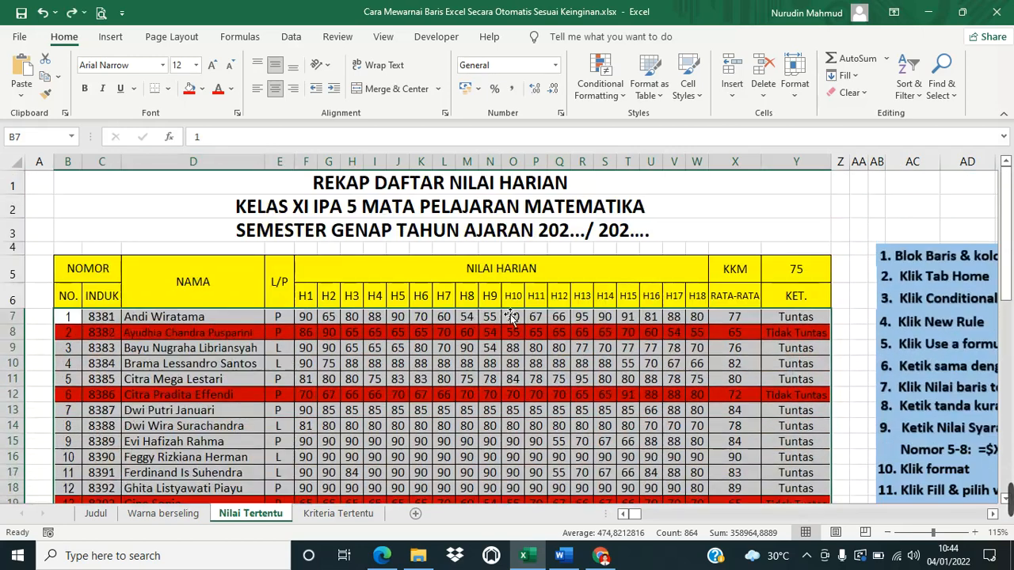
# Create a new formula-based conditional formatting rule for the selected student rows with the formula =$X7>=90
pyautogui.click(624, 95)
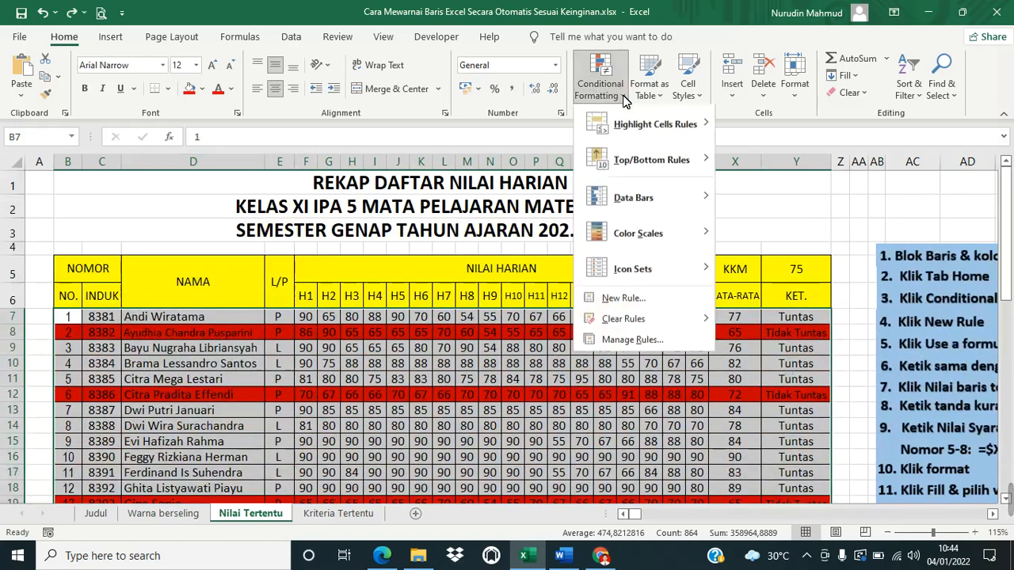
pyautogui.click(646, 297)
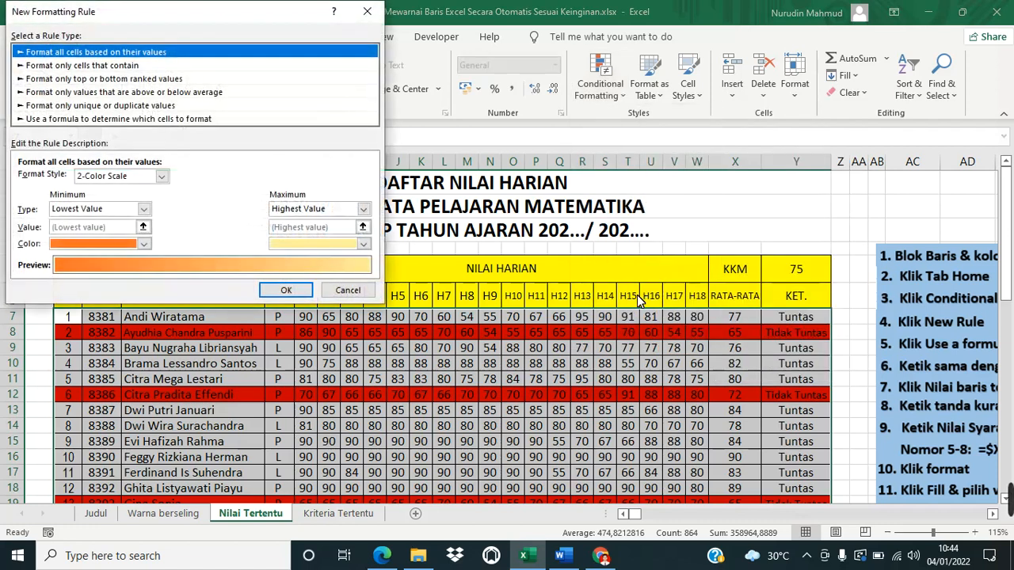
pyautogui.click(109, 121)
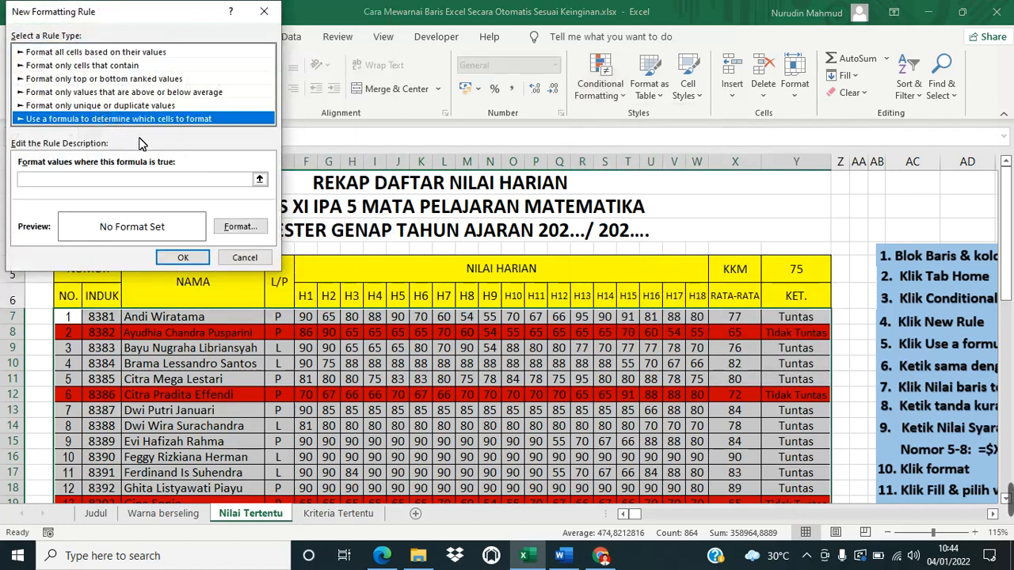
pyautogui.click(190, 192)
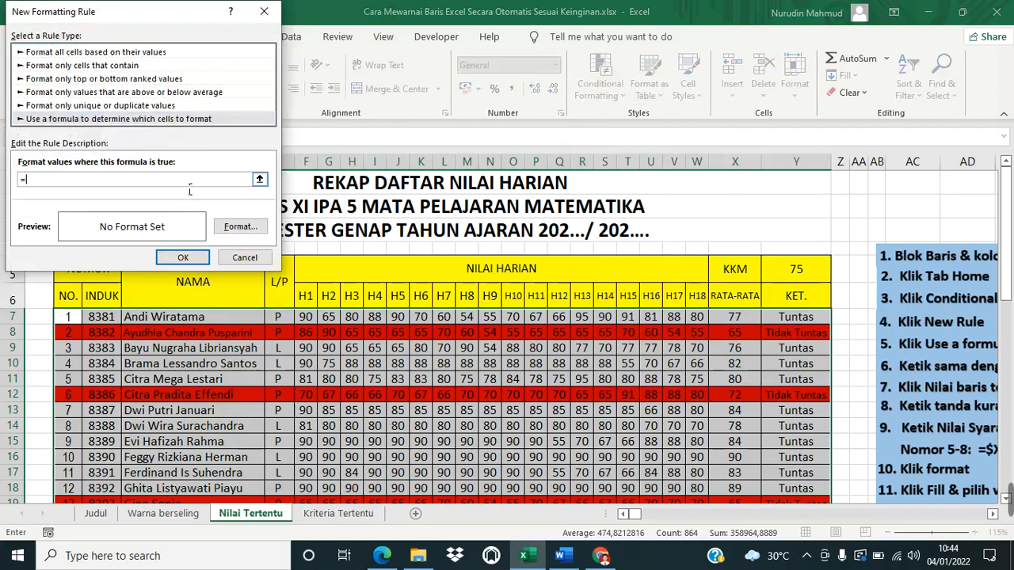
pyautogui.write('=')
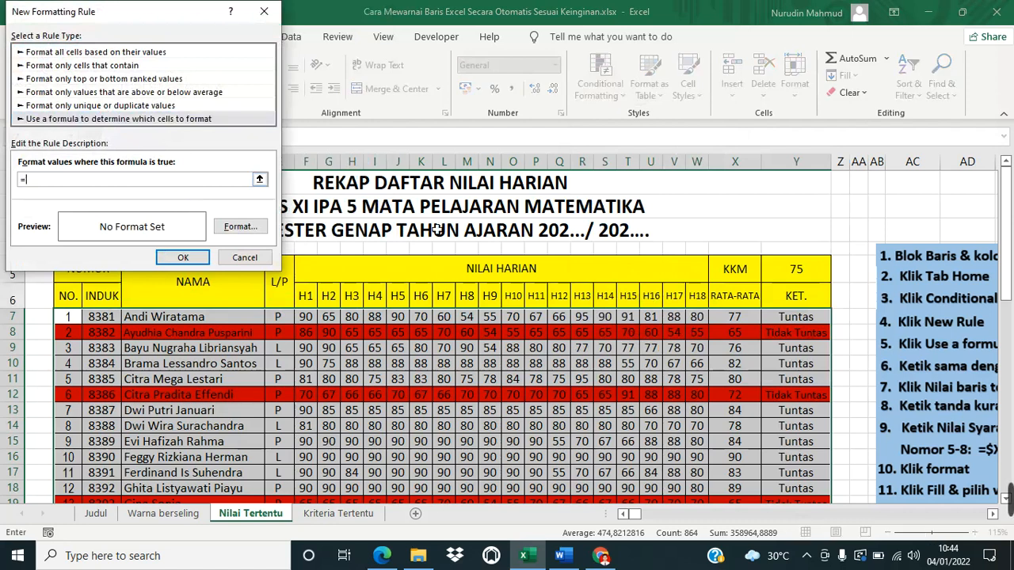
pyautogui.click(742, 322)
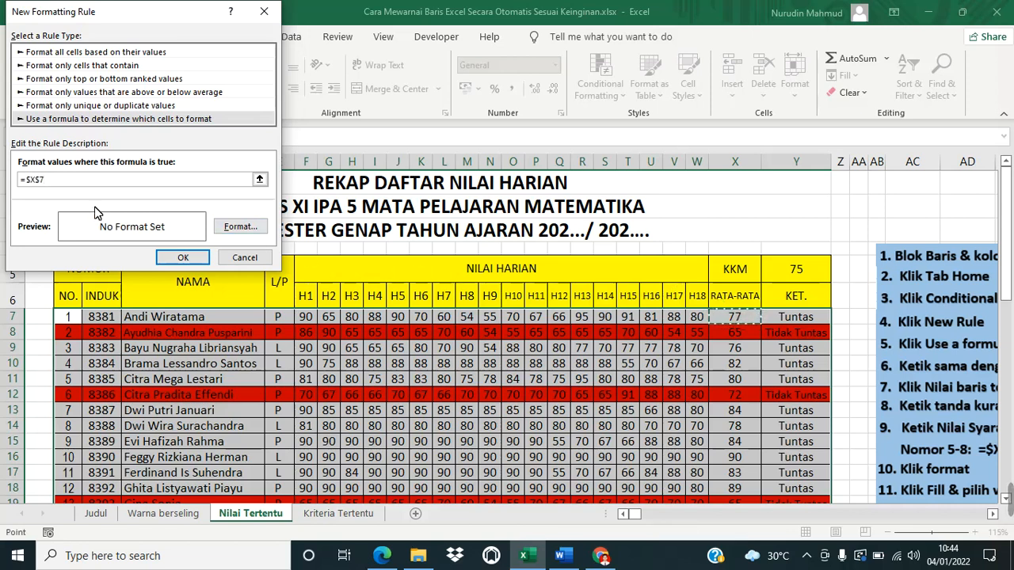
pyautogui.click(42, 184)
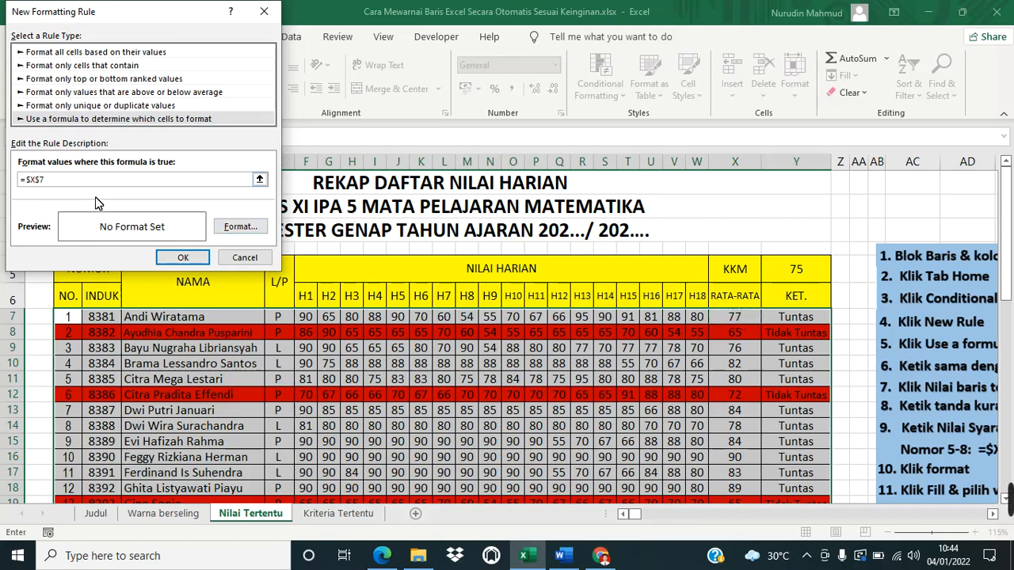
pyautogui.click(70, 186)
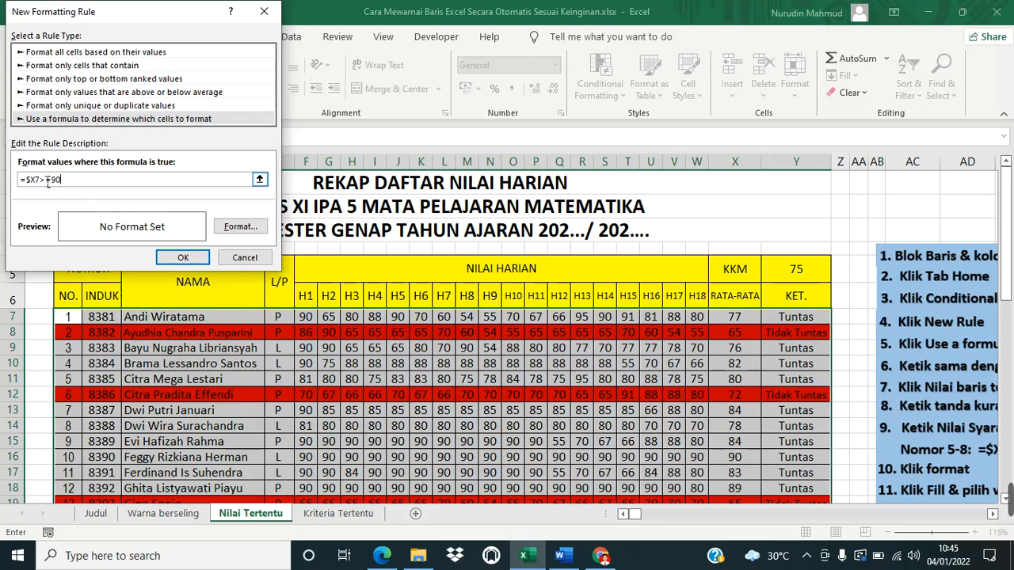
# Set a light blue background fill for the =$X7>=90 rule and apply it to the student rows
pyautogui.click(230, 228)
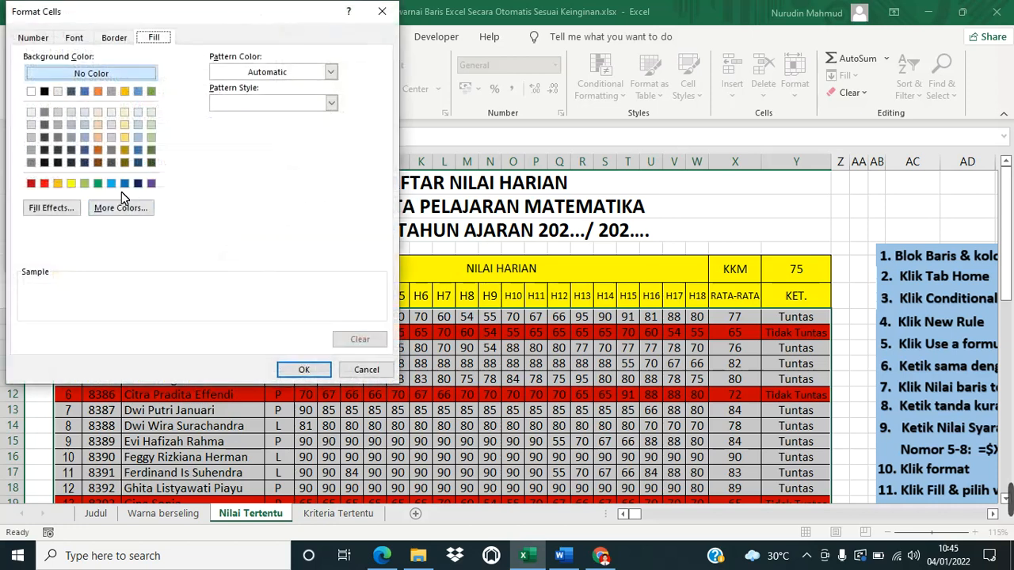
pyautogui.click(111, 183)
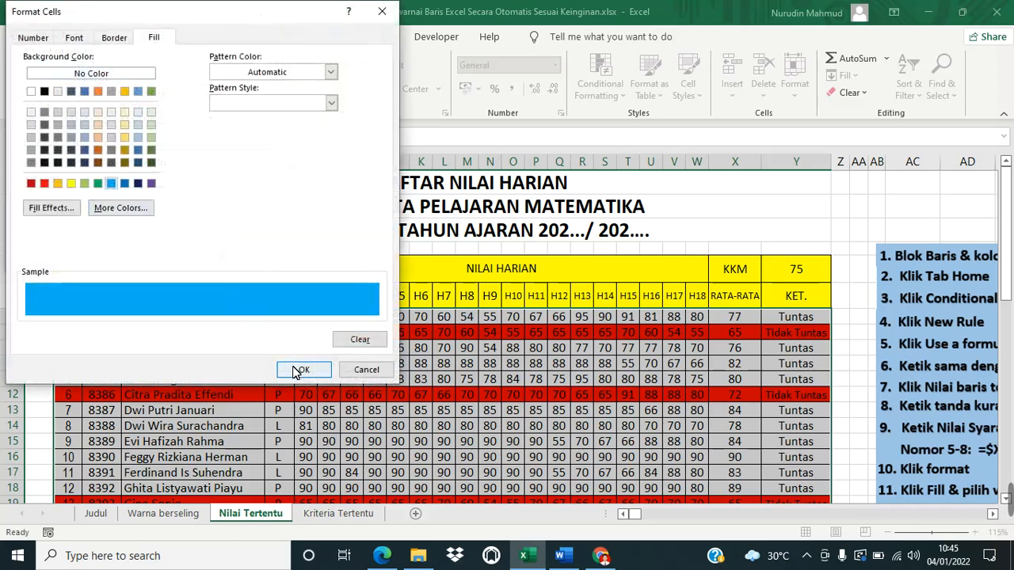
pyautogui.click(300, 369)
pyautogui.click(183, 258)
# Examine which student rows are coloured blue, comparing the averages in X16 and X23
pyautogui.scroll(-3, 466, 380)
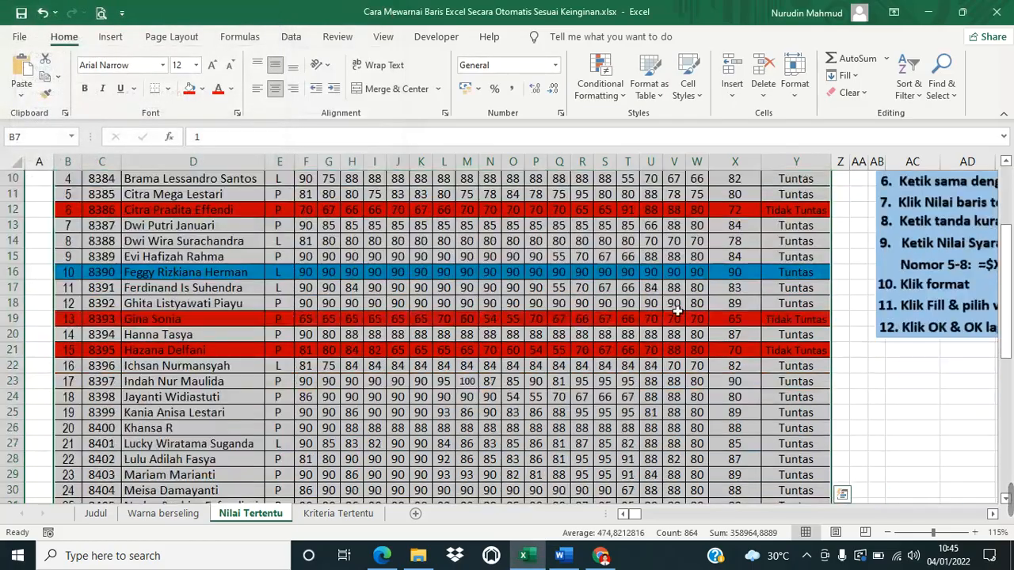
pyautogui.click(732, 276)
pyautogui.scroll(-4, 732, 380)
pyautogui.scroll(6, 733, 382)
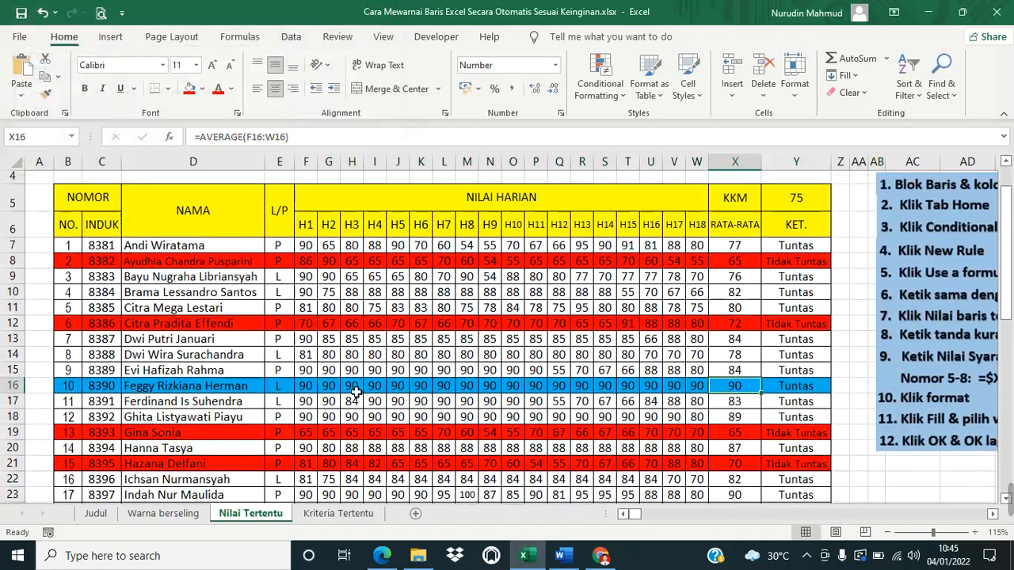
pyautogui.scroll(-3, 602, 392)
pyautogui.scroll(3, 616, 397)
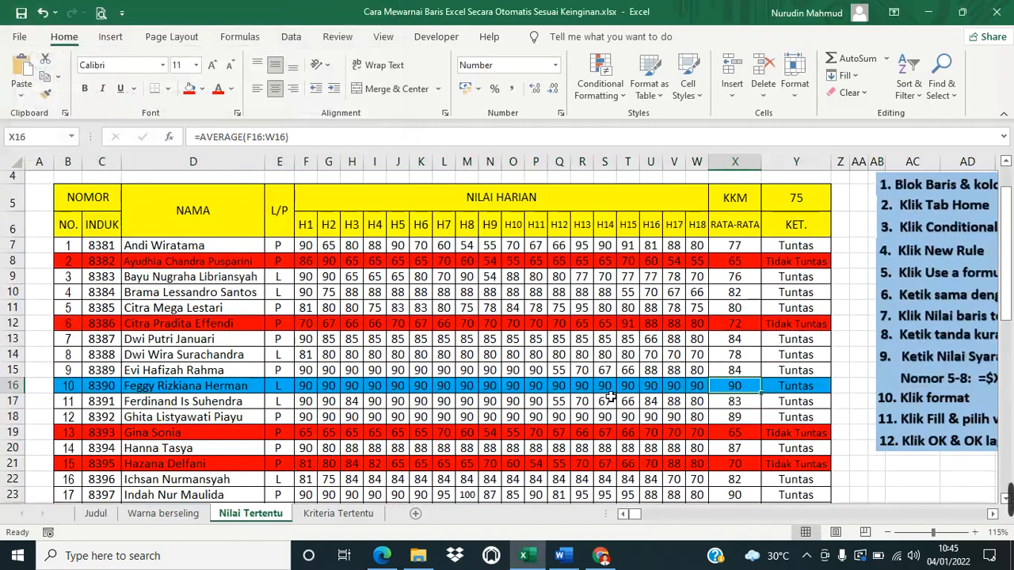
pyautogui.moveTo(71, 252); pyautogui.dragTo(821, 491)
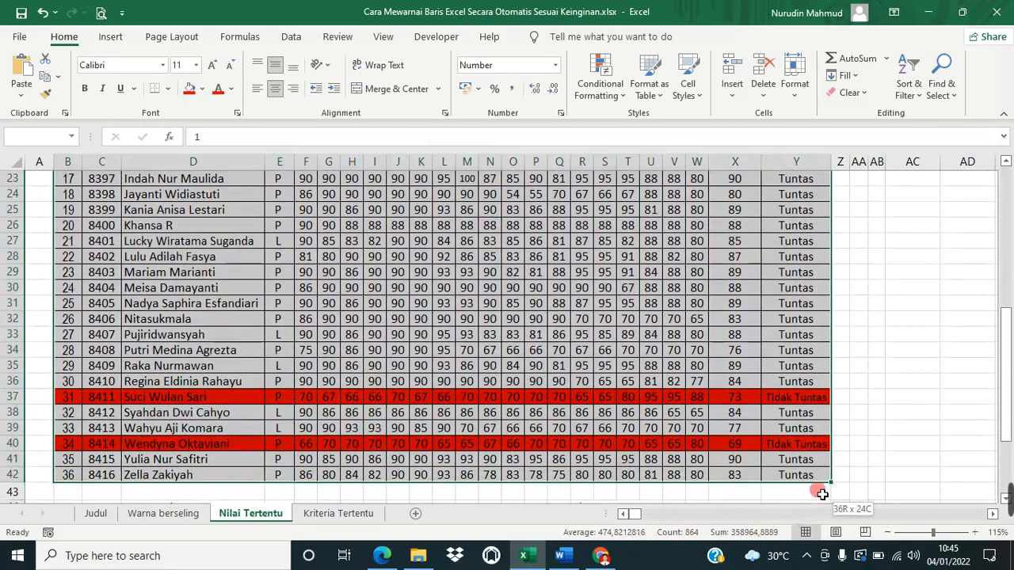
pyautogui.scroll(7, 823, 485)
pyautogui.scroll(-2, 793, 459)
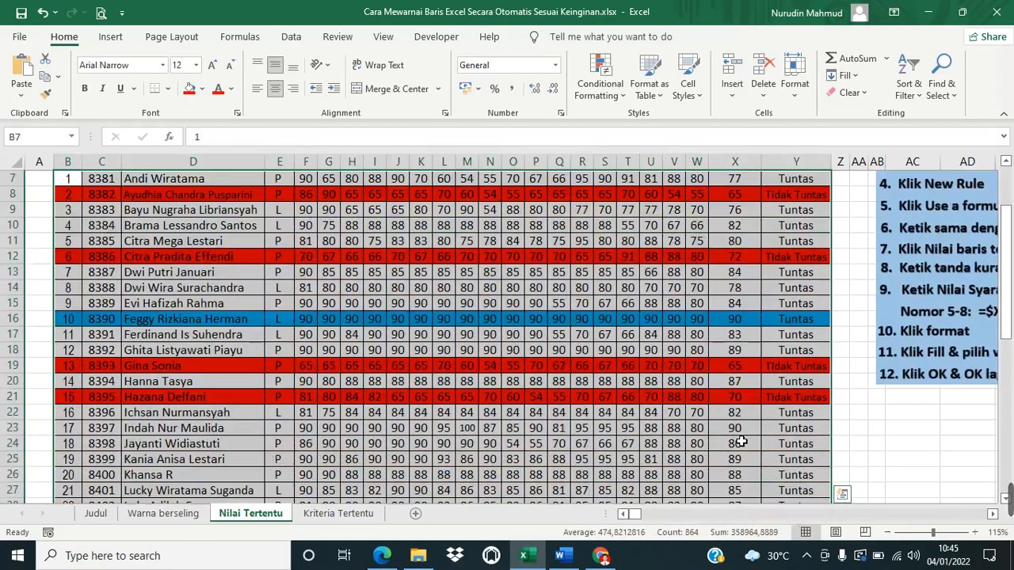
pyautogui.scroll(-1, 742, 341)
pyautogui.scroll(-1, 738, 386)
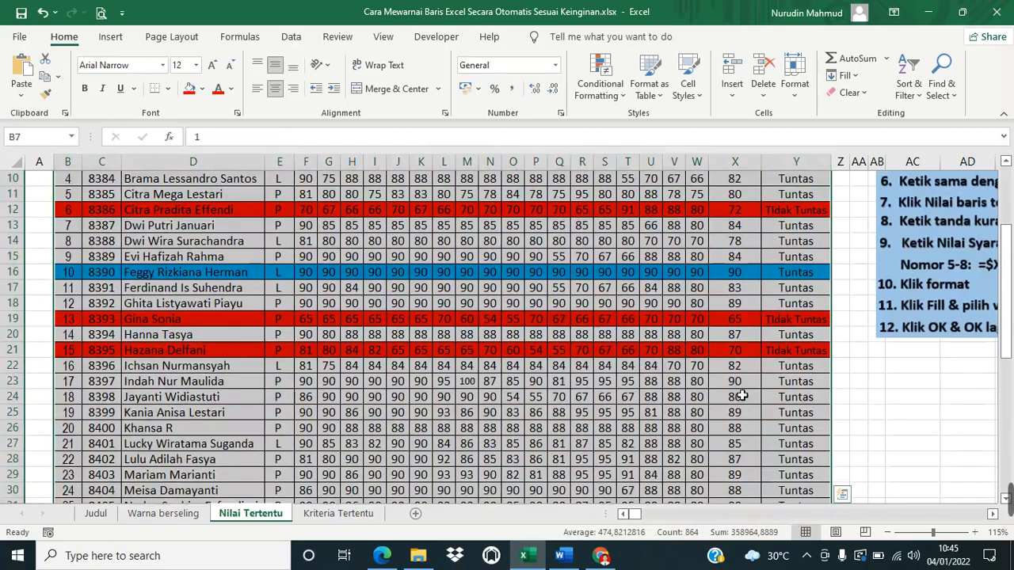
pyautogui.click(741, 386)
pyautogui.scroll(2, 742, 386)
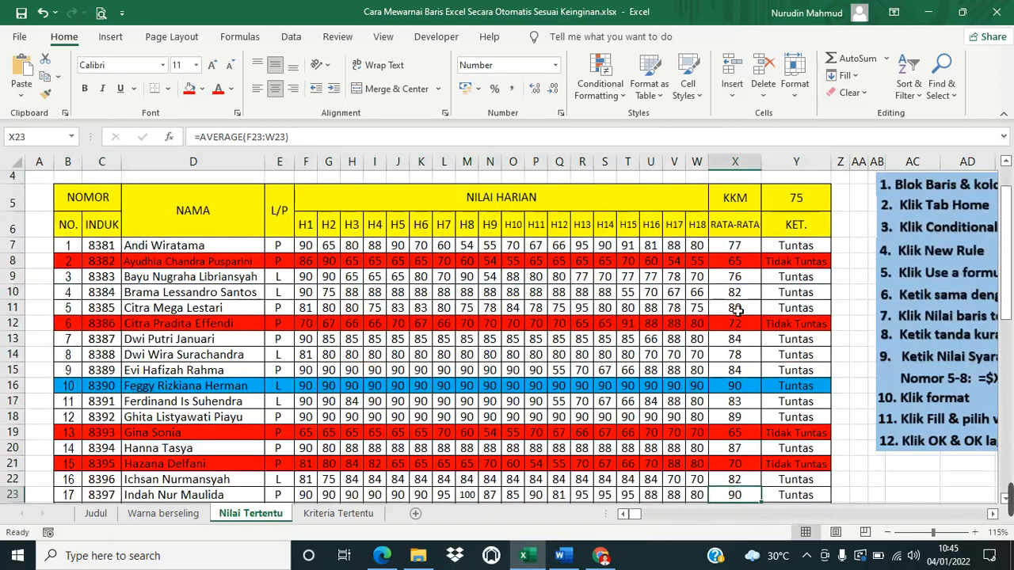
# Show the averages in X7:X42 with two decimal places
pyautogui.moveTo(741, 250); pyautogui.dragTo(742, 475)
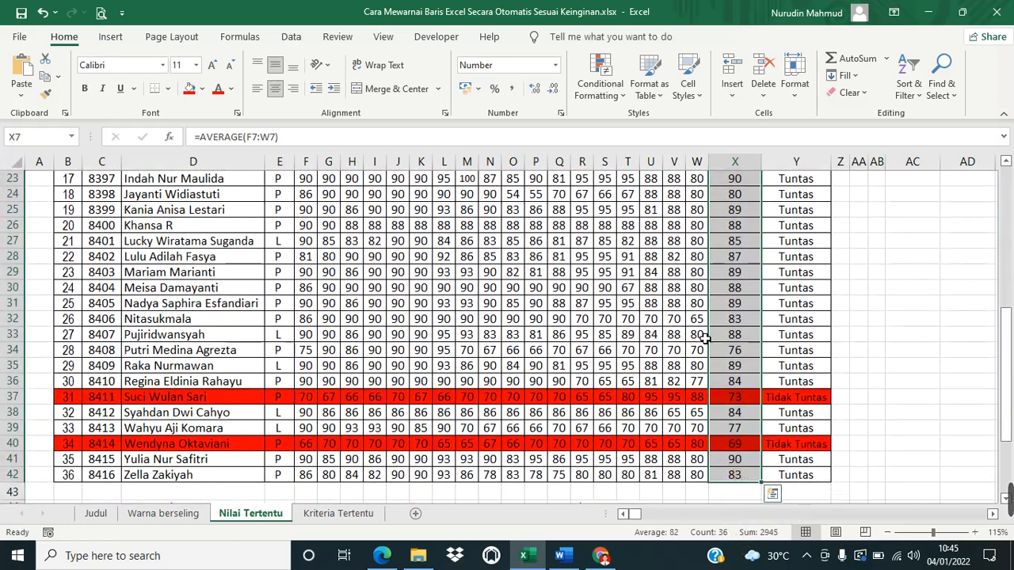
pyautogui.click(536, 91)
pyautogui.click(535, 93)
# Check the two-decimal averages against the row colours, especially X16 and X23
pyautogui.scroll(-4, 733, 341)
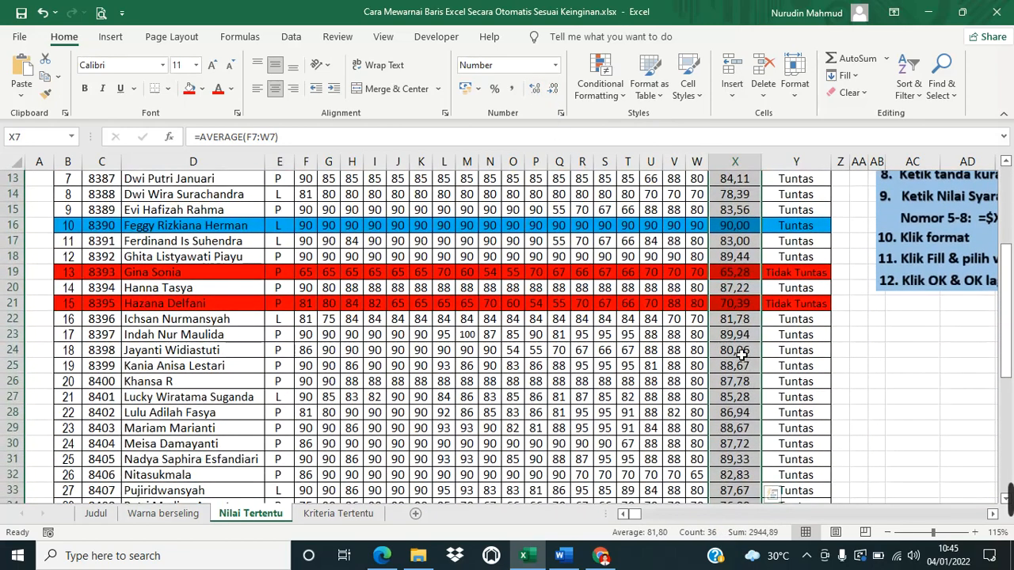
pyautogui.scroll(-3, 744, 372)
pyautogui.scroll(-2, 746, 417)
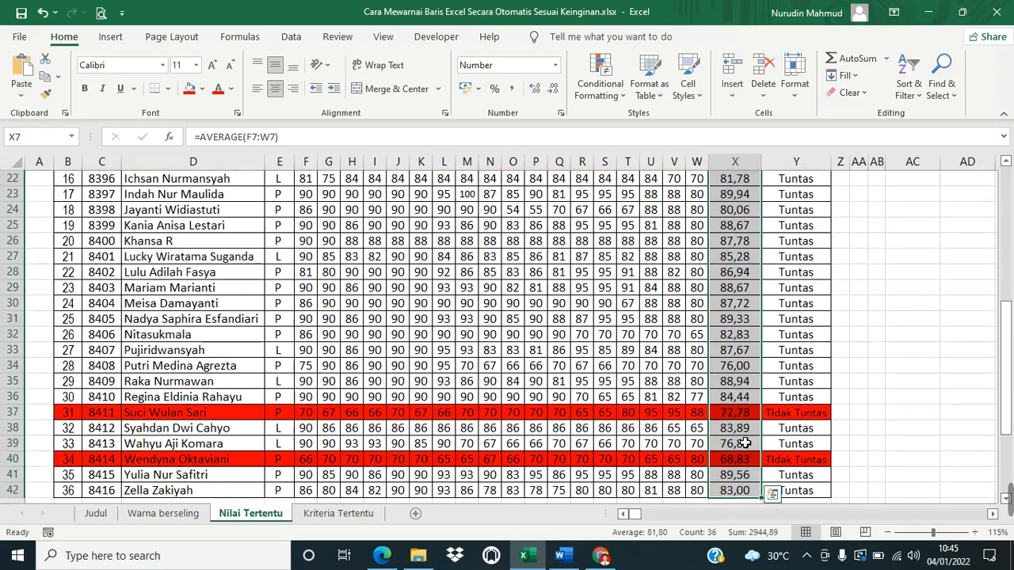
pyautogui.click(899, 388)
pyautogui.scroll(8, 774, 380)
pyautogui.scroll(-1, 744, 395)
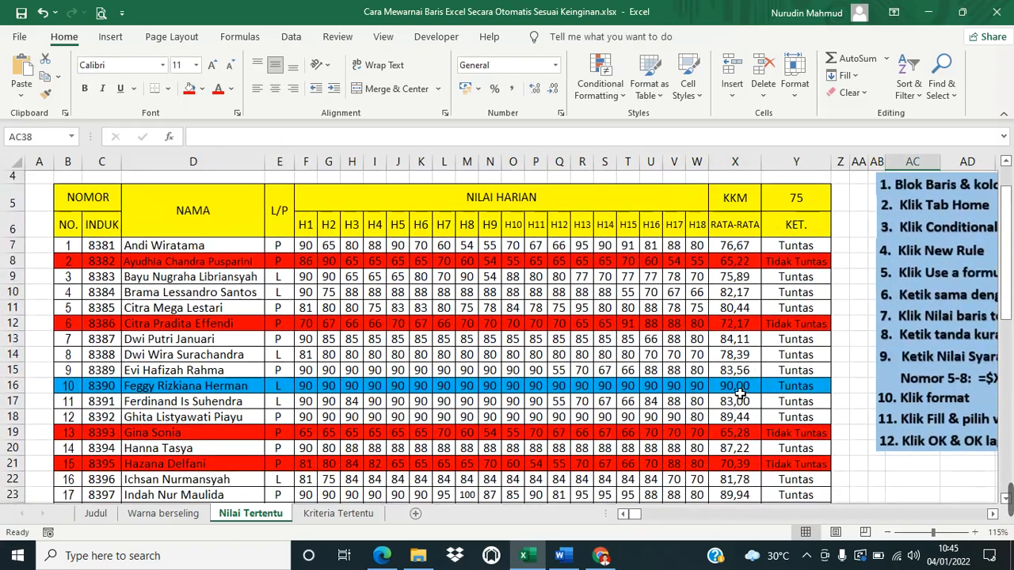
pyautogui.click(738, 394)
pyautogui.scroll(-2, 738, 394)
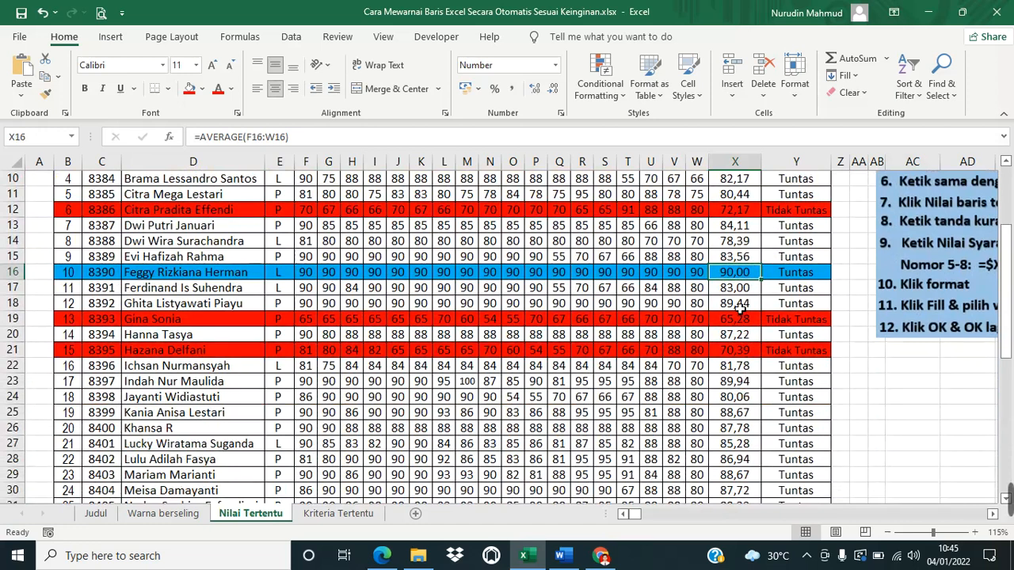
pyautogui.click(737, 383)
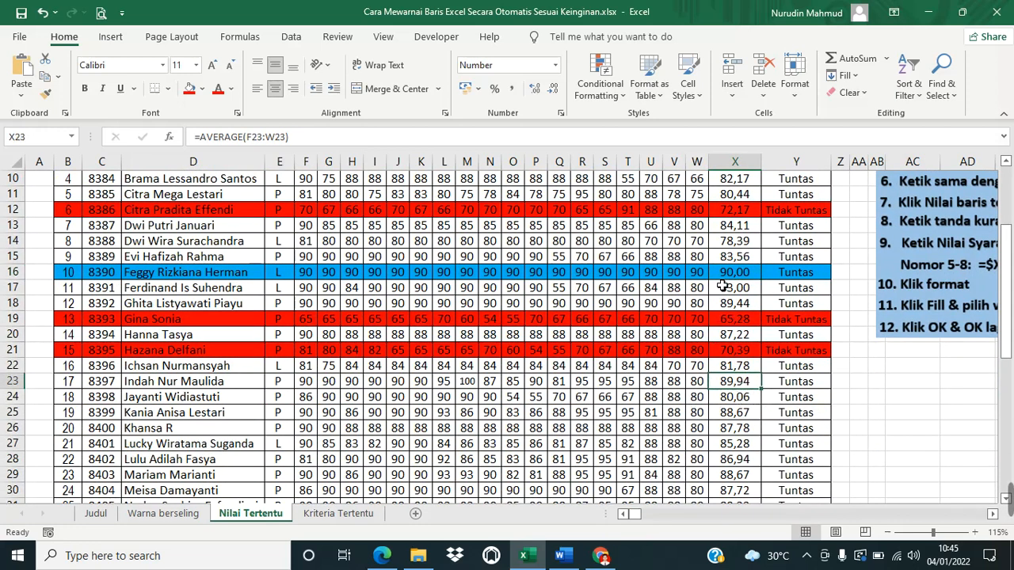
pyautogui.scroll(2, 734, 408)
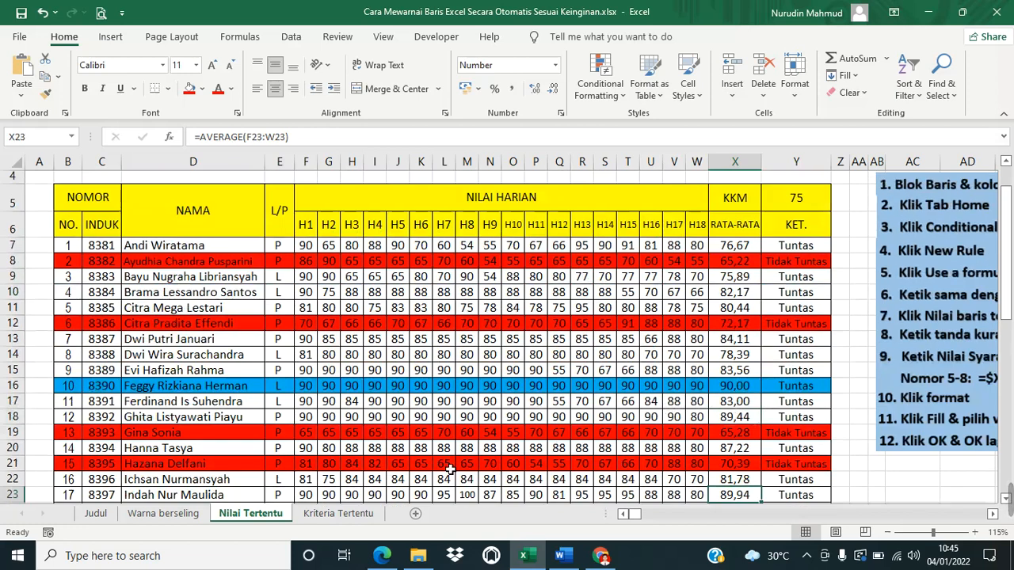
# Open the Kriteria Tertentu sheet and enlarge it to 115% to read the instructions beside the grade table
pyautogui.click(342, 514)
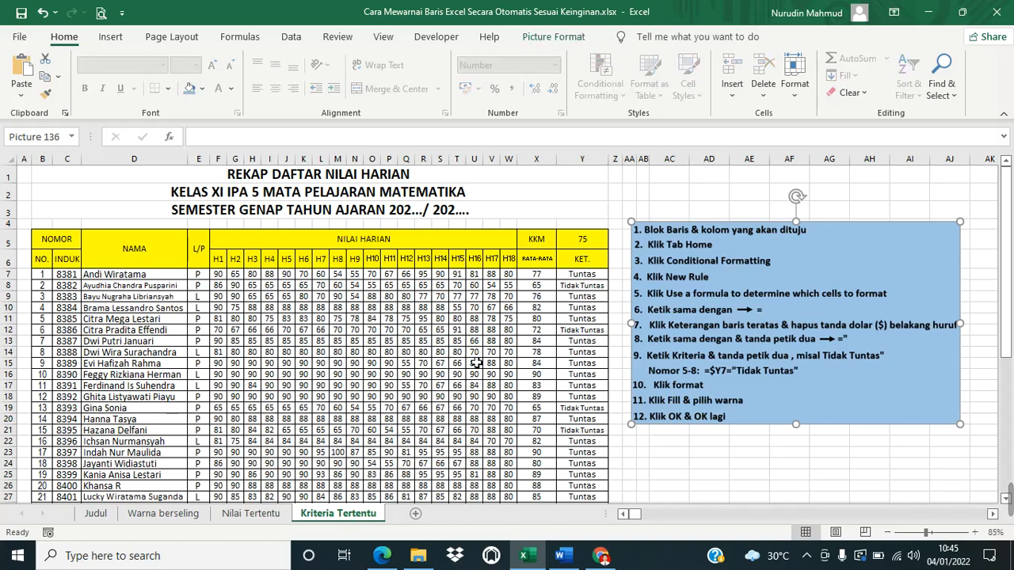
pyautogui.keyDown('ctrl'); pyautogui.scroll(1, 329, 365); pyautogui.keyUp('ctrl')
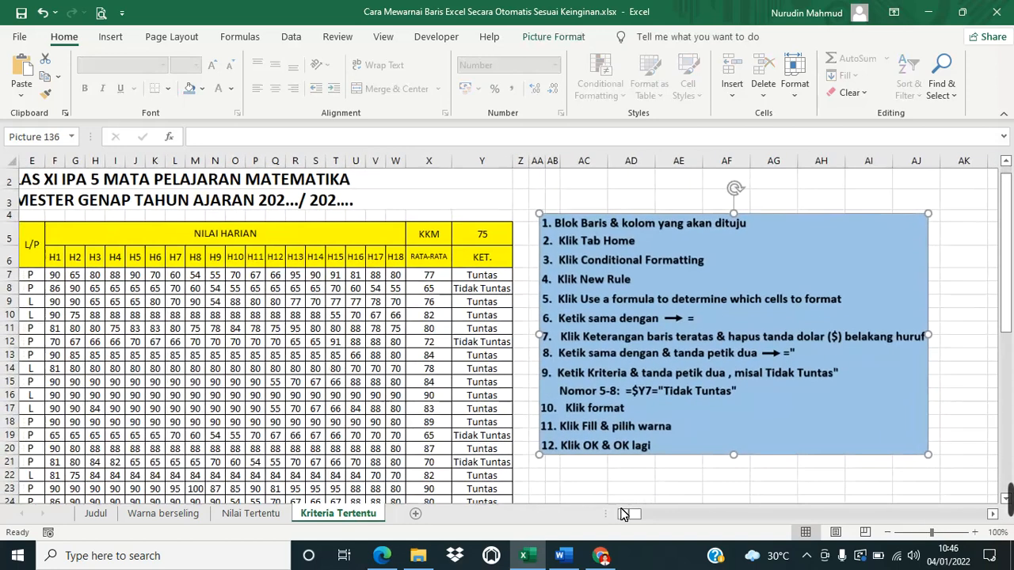
pyautogui.click(626, 514)
pyautogui.click(625, 515)
pyautogui.click(625, 515)
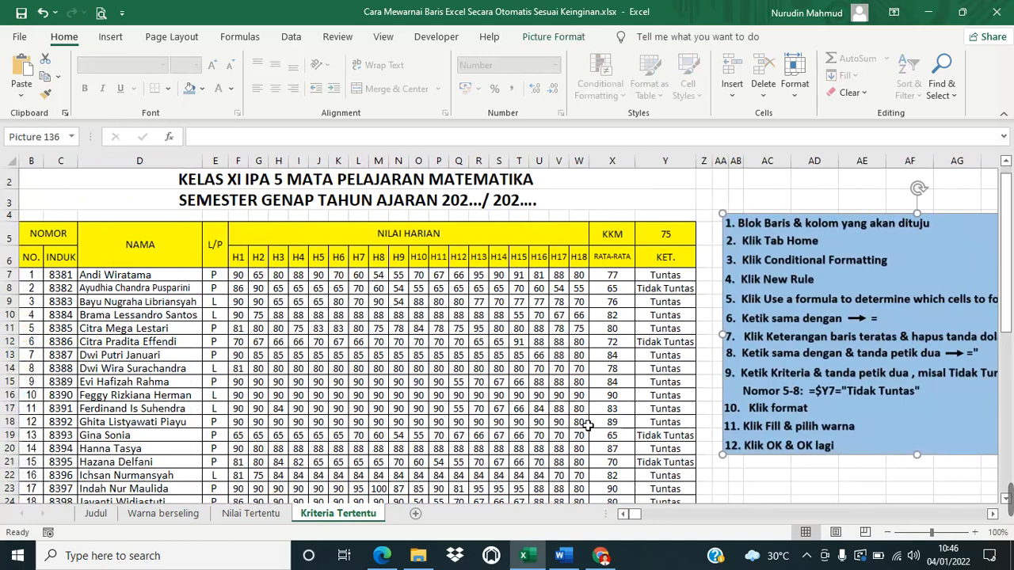
pyautogui.keyDown('ctrl'); pyautogui.scroll(1, 594, 428); pyautogui.keyUp('ctrl')
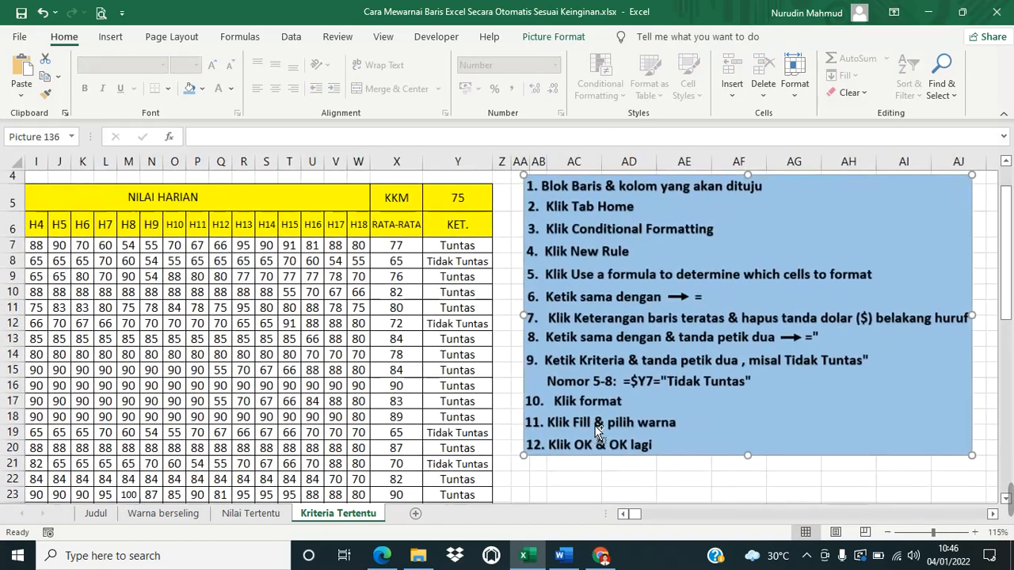
# Select the student rows B7:Y42 and start a new conditional formatting rule that uses a formula to determine which cells to format
pyautogui.click(626, 514)
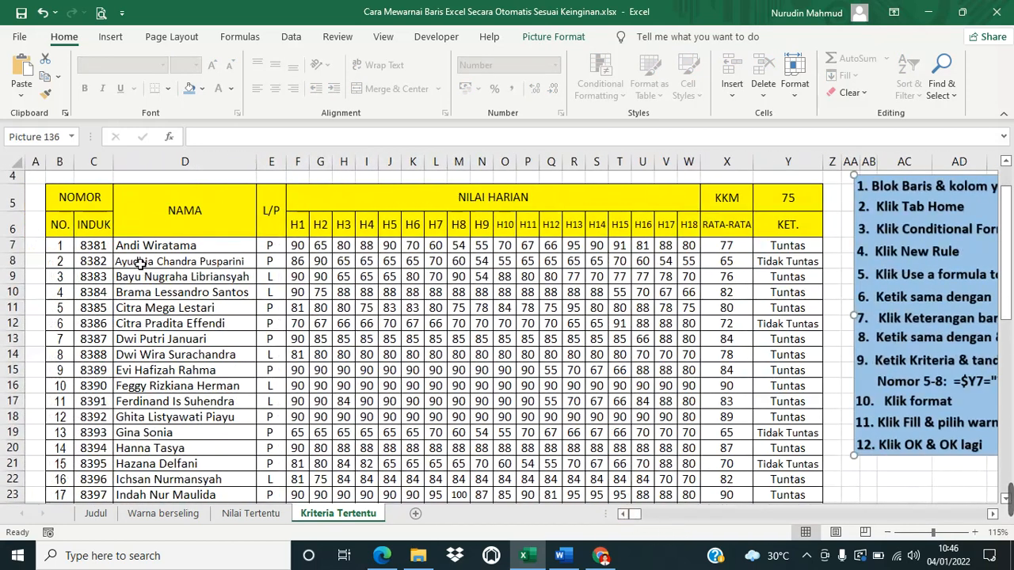
pyautogui.moveTo(59, 245); pyautogui.dragTo(792, 476)
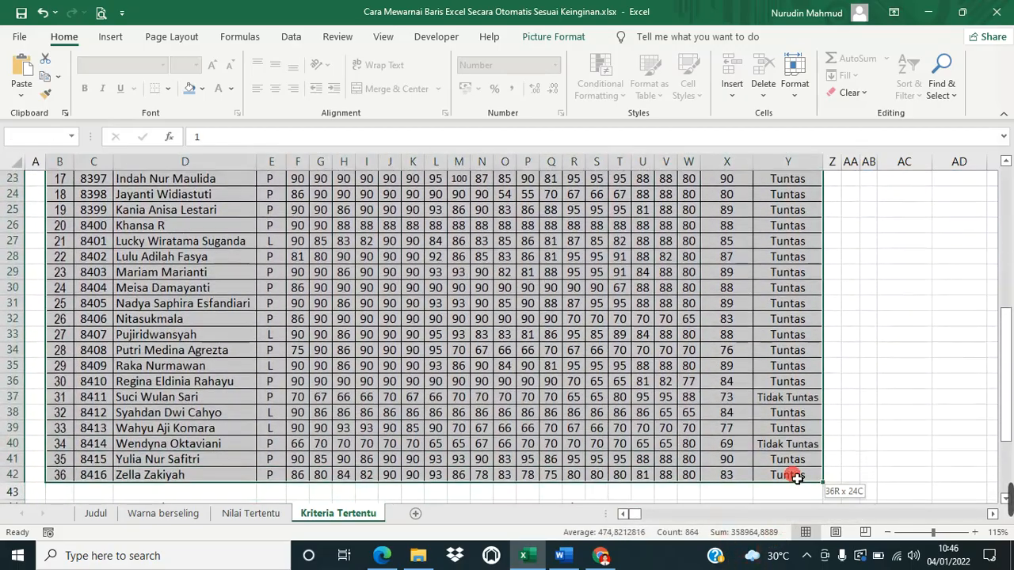
pyautogui.scroll(7, 791, 475)
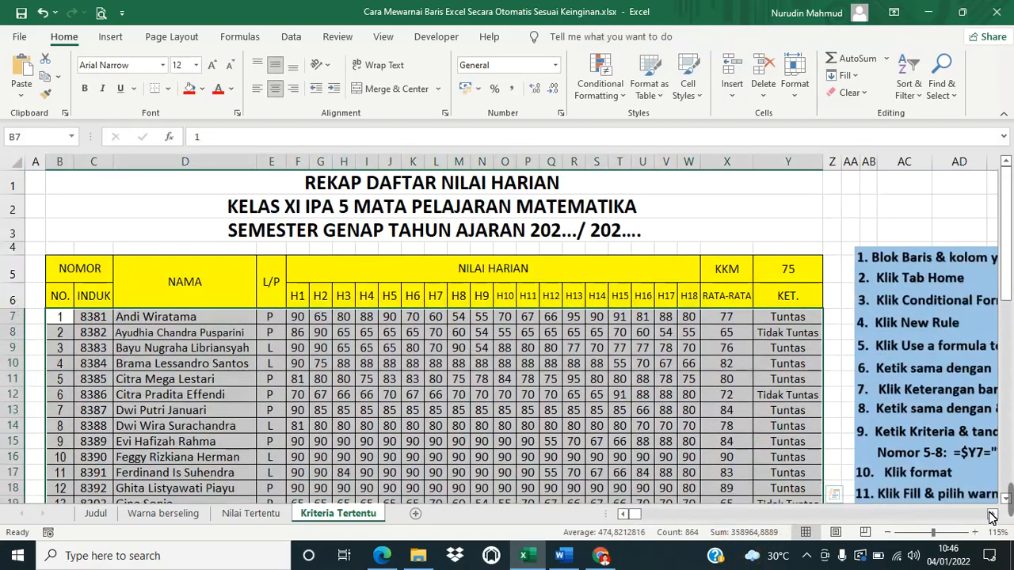
pyautogui.moveTo(992, 514); pyautogui.dragTo(993, 513)
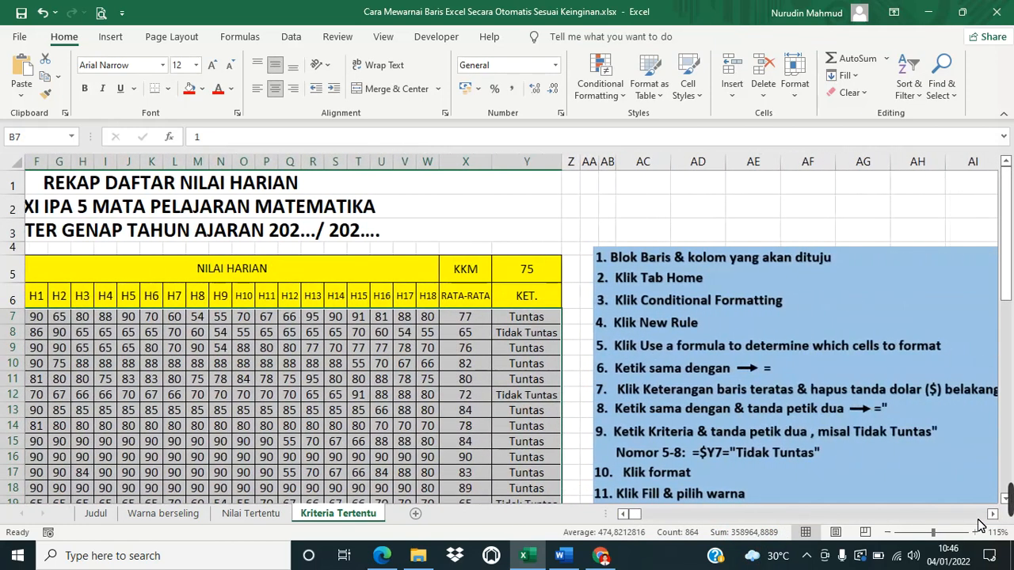
pyautogui.click(992, 514)
pyautogui.scroll(-1, 726, 451)
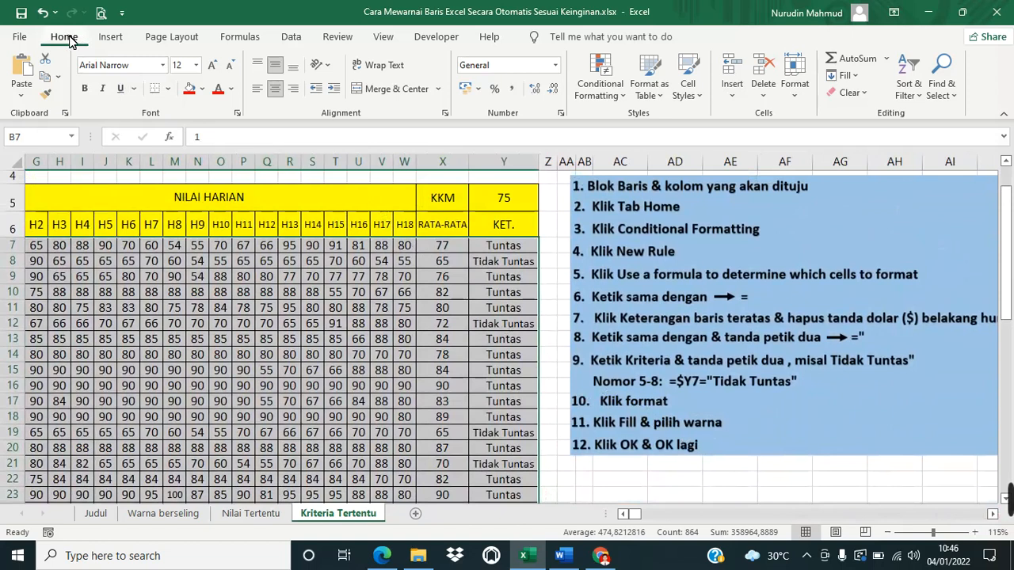
pyautogui.click(600, 78)
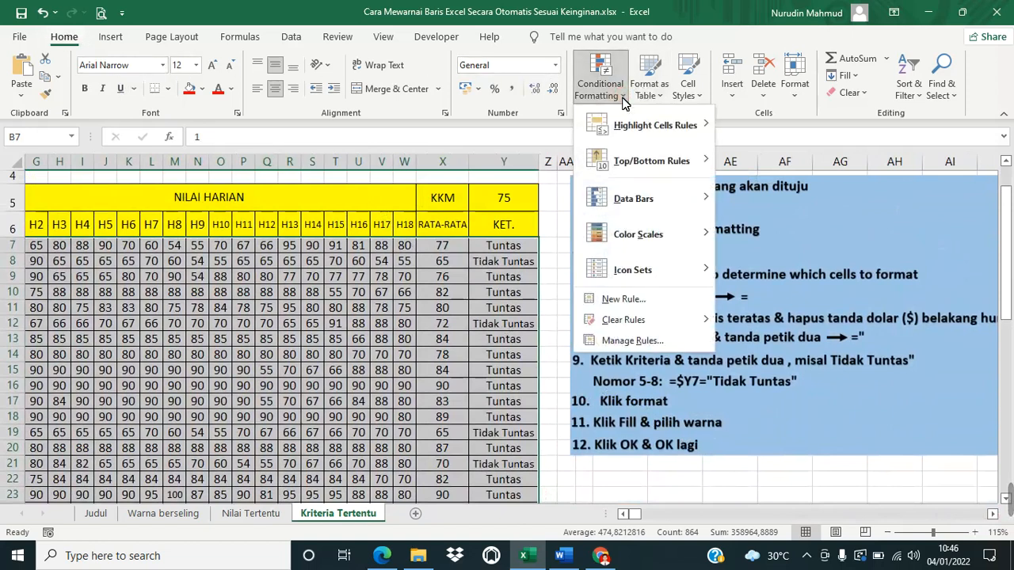
pyautogui.click(650, 300)
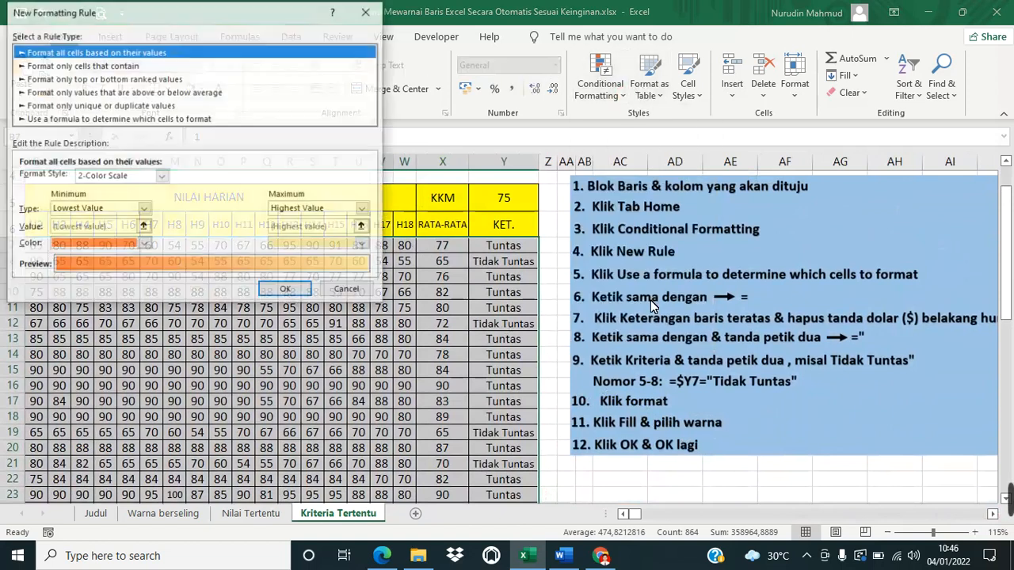
pyautogui.click(133, 121)
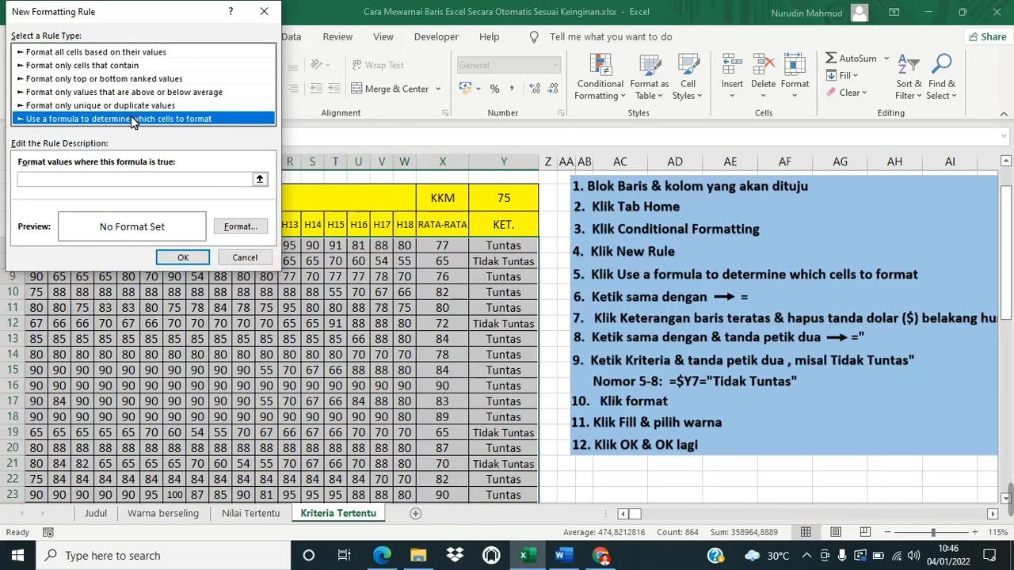
# Enter the rule formula =$Y7="Tidak Tuntas", keeping the column absolute and the row relative
pyautogui.click(164, 182)
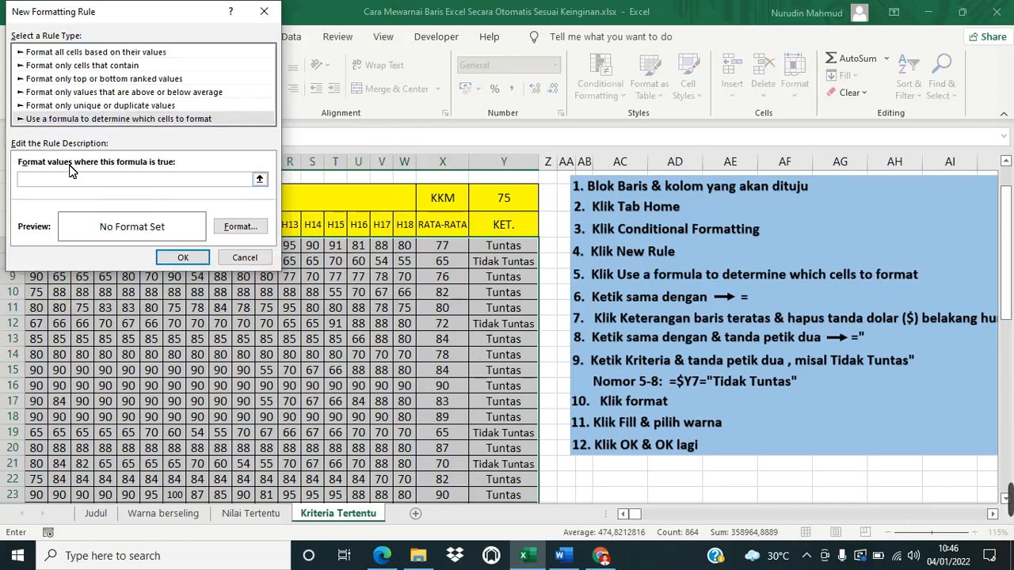
pyautogui.write('=')
pyautogui.click(492, 250)
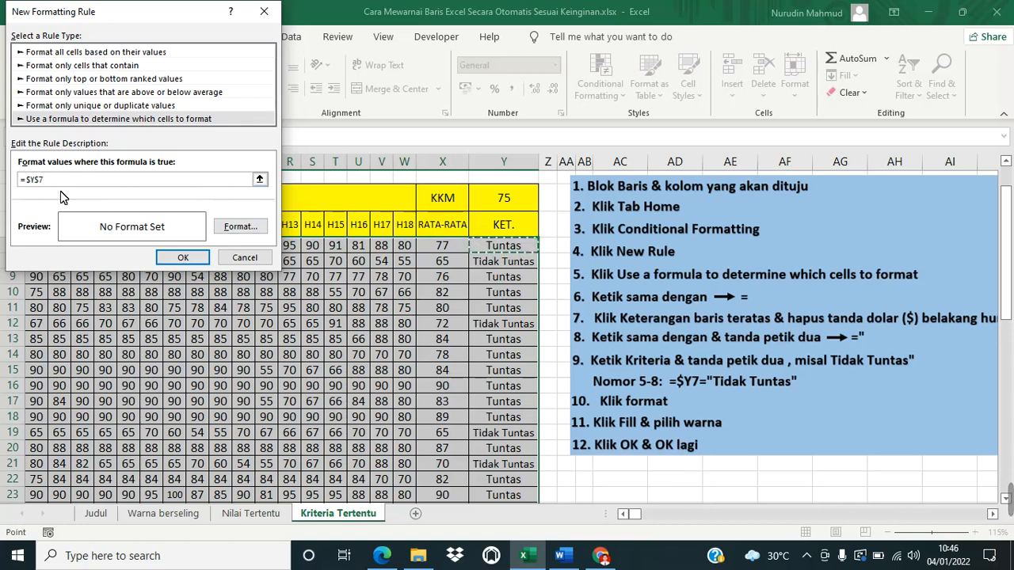
pyautogui.click(38, 181)
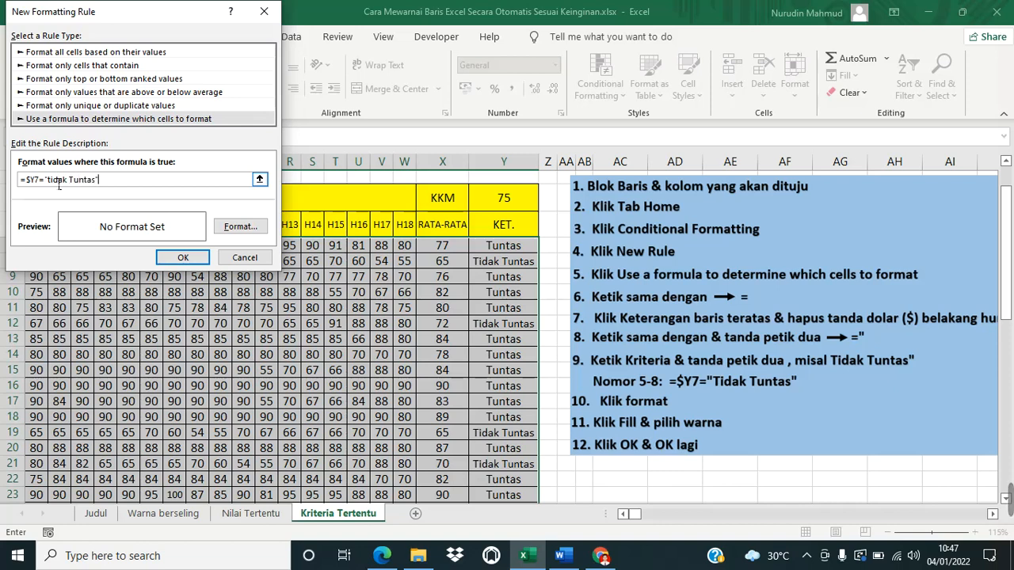
pyautogui.click(48, 180)
pyautogui.press('BackSpace')
pyautogui.write('T')
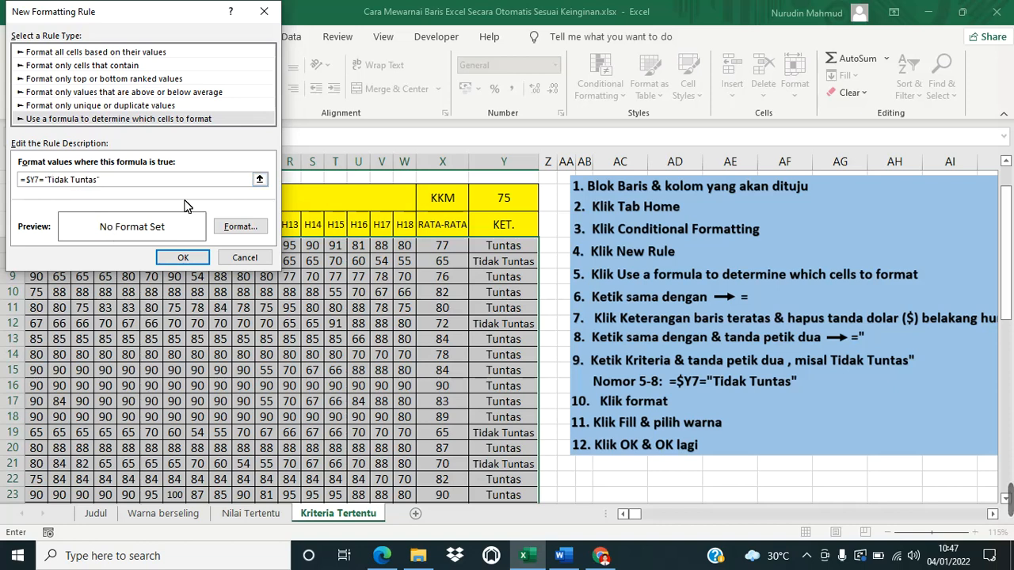
pyautogui.moveTo(44, 179); pyautogui.dragTo(100, 181)
pyautogui.click(105, 180)
# Give the rule a light green background fill and apply it to the selected student rows
pyautogui.click(245, 228)
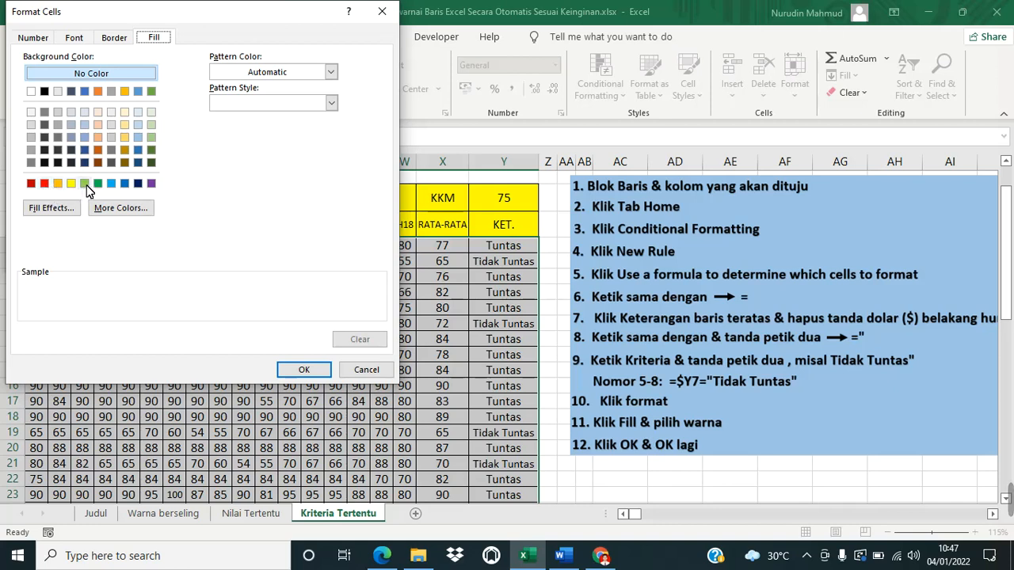
pyautogui.click(84, 184)
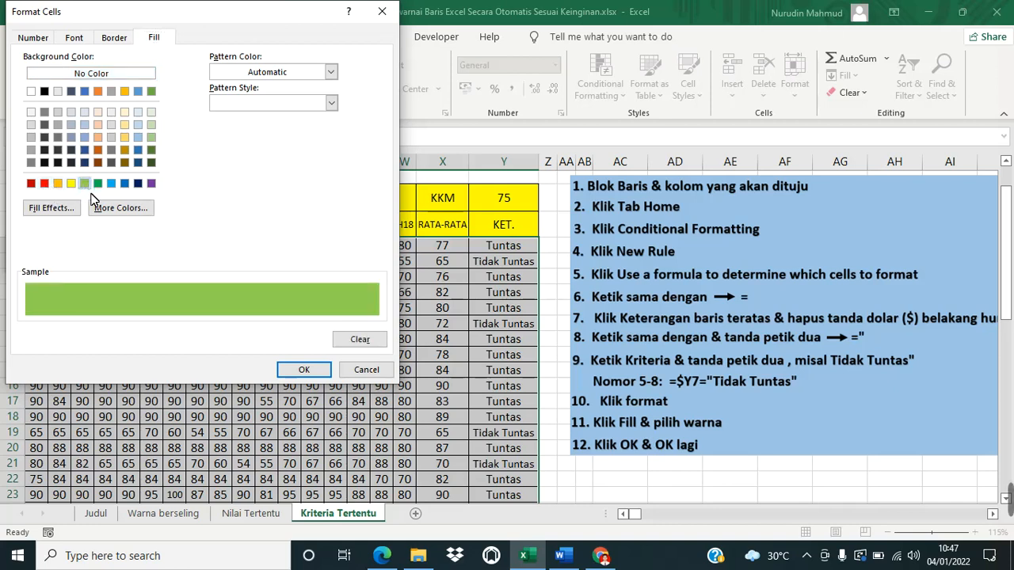
pyautogui.click(304, 369)
pyautogui.click(194, 258)
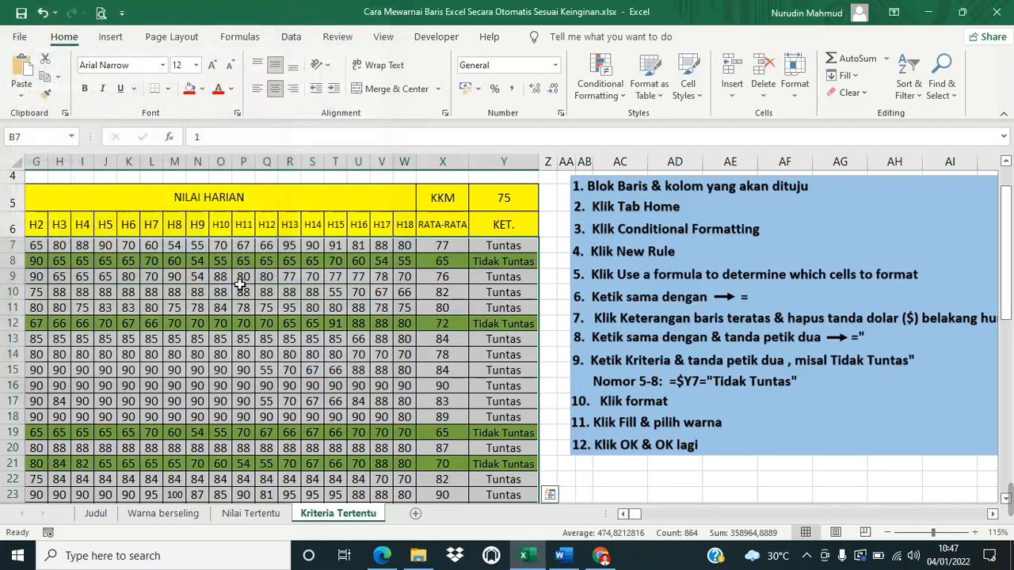
# Check the row colours against the KET. column throughout the whole grade table
pyautogui.click(623, 514)
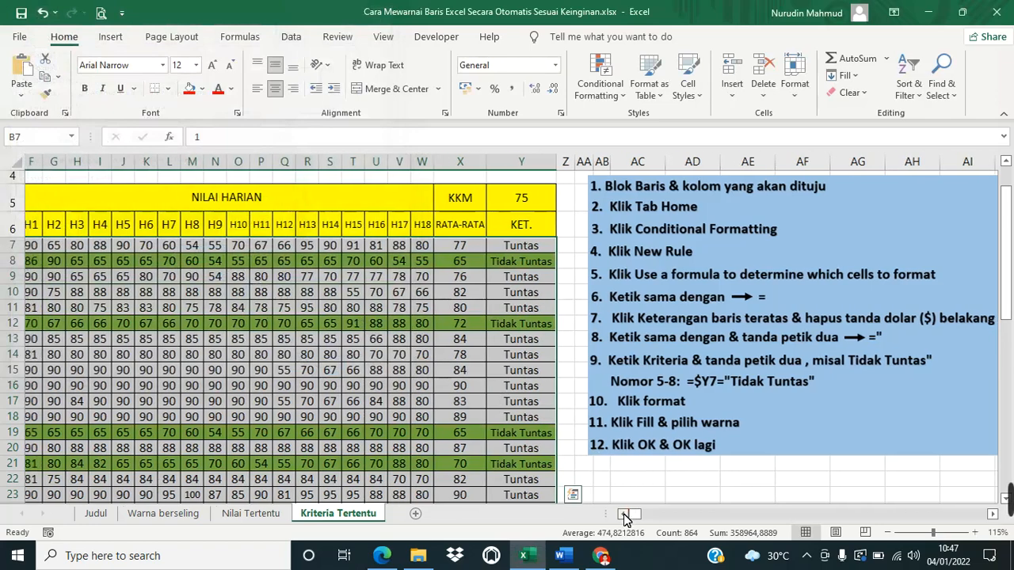
pyautogui.click(623, 514)
pyautogui.scroll(-1, 505, 358)
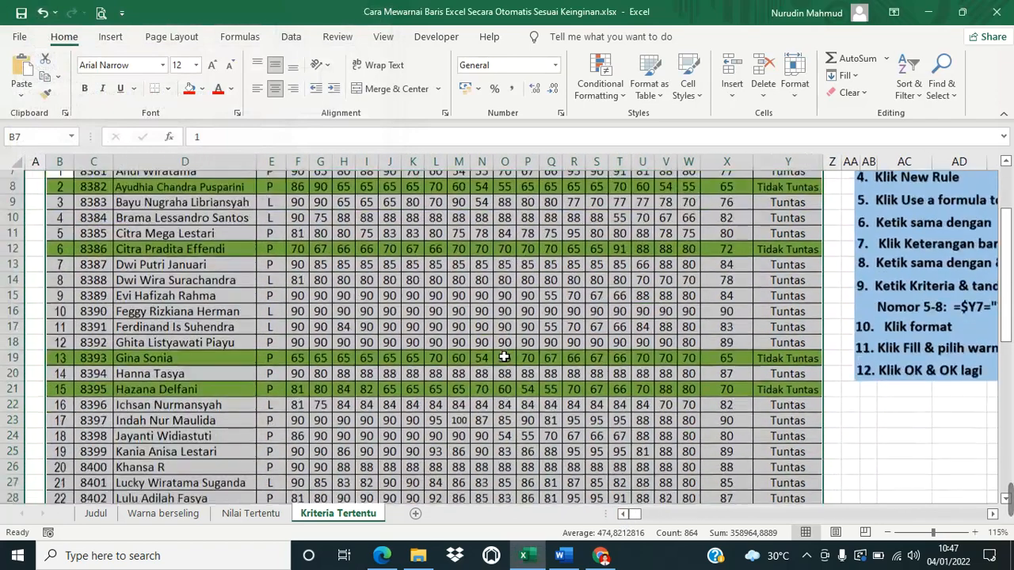
pyautogui.scroll(-7, 504, 358)
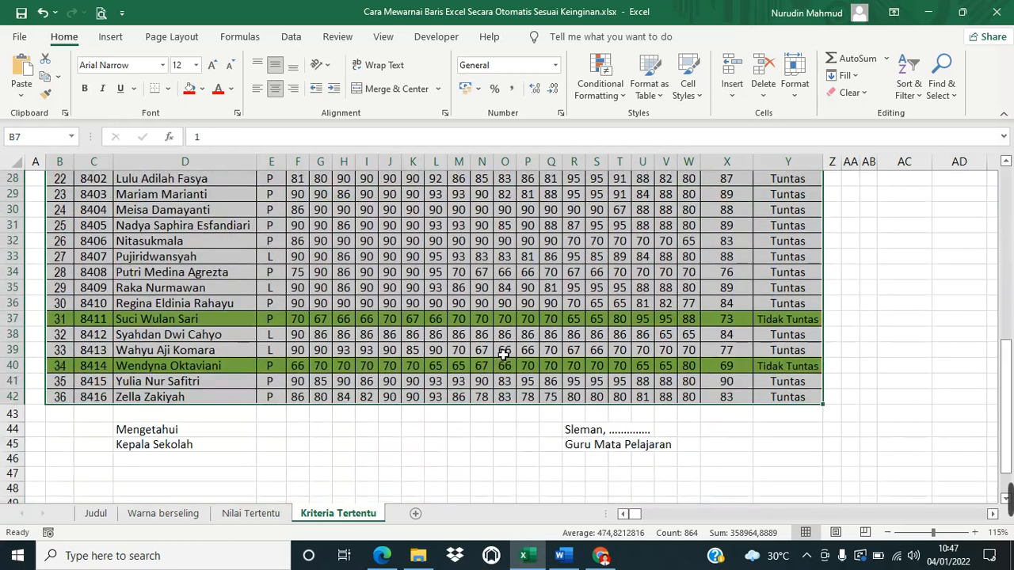
pyautogui.scroll(9, 504, 355)
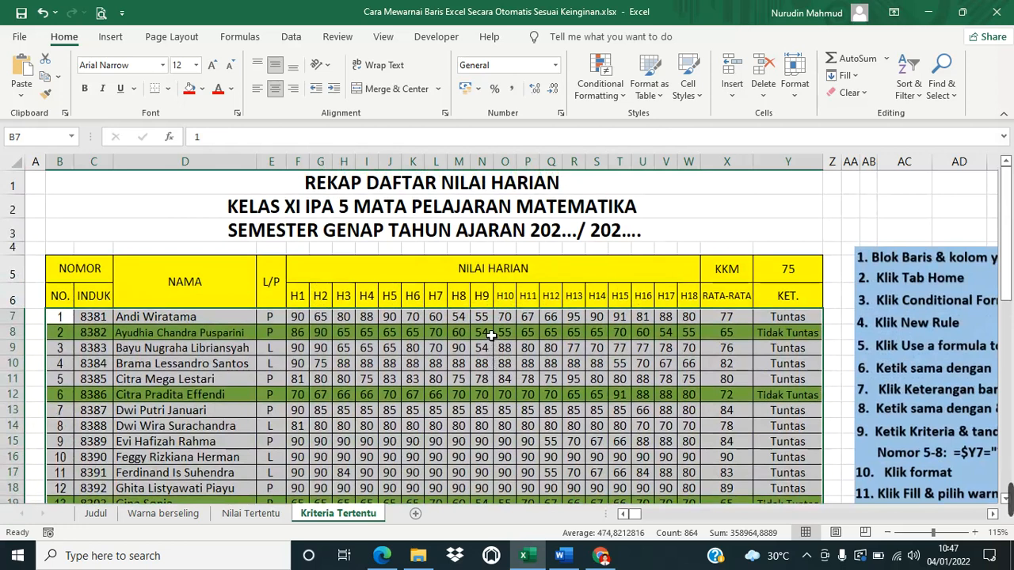
pyautogui.scroll(-1, 485, 346)
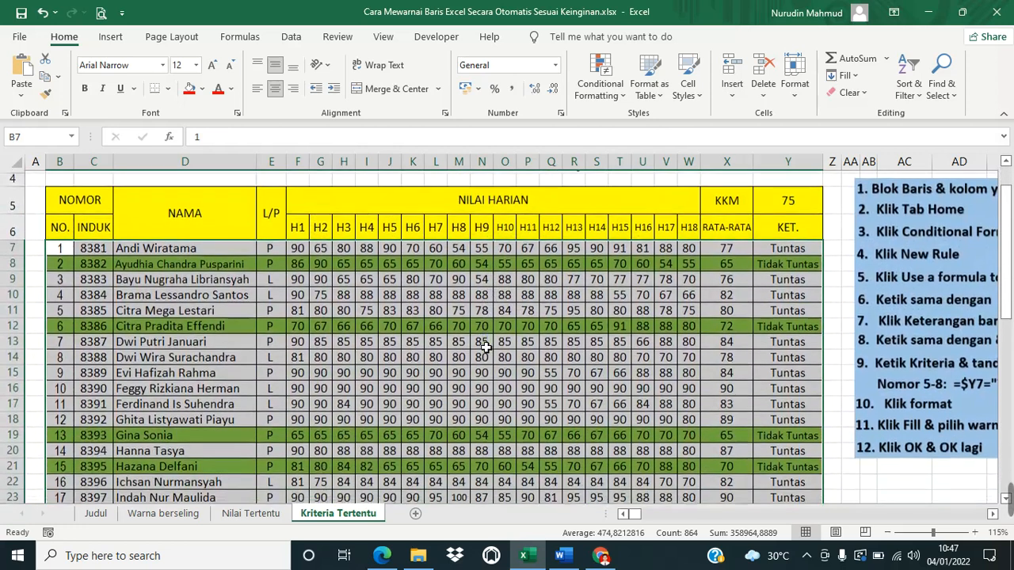